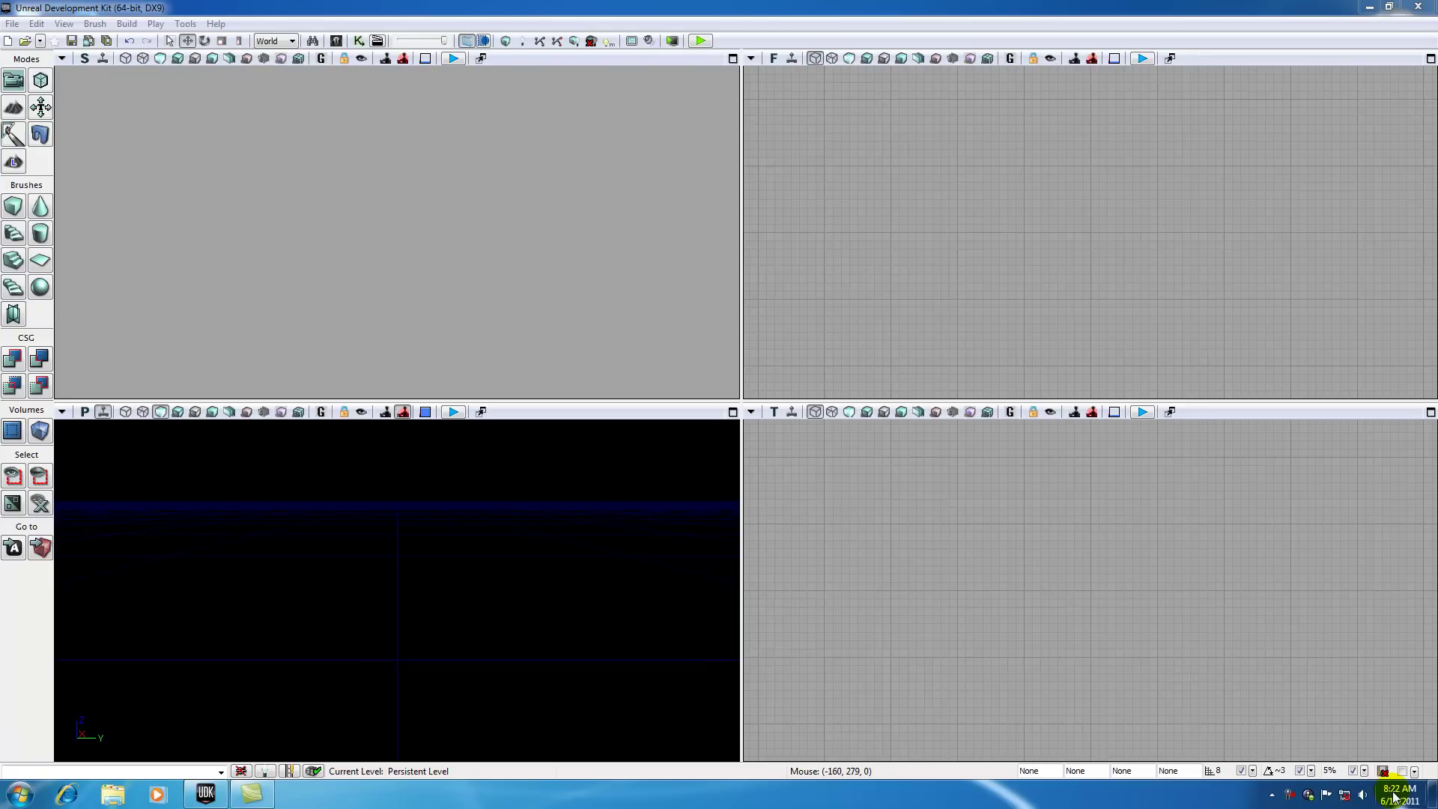
{"action": "mouse_move", "coordinate": [1394, 796]}
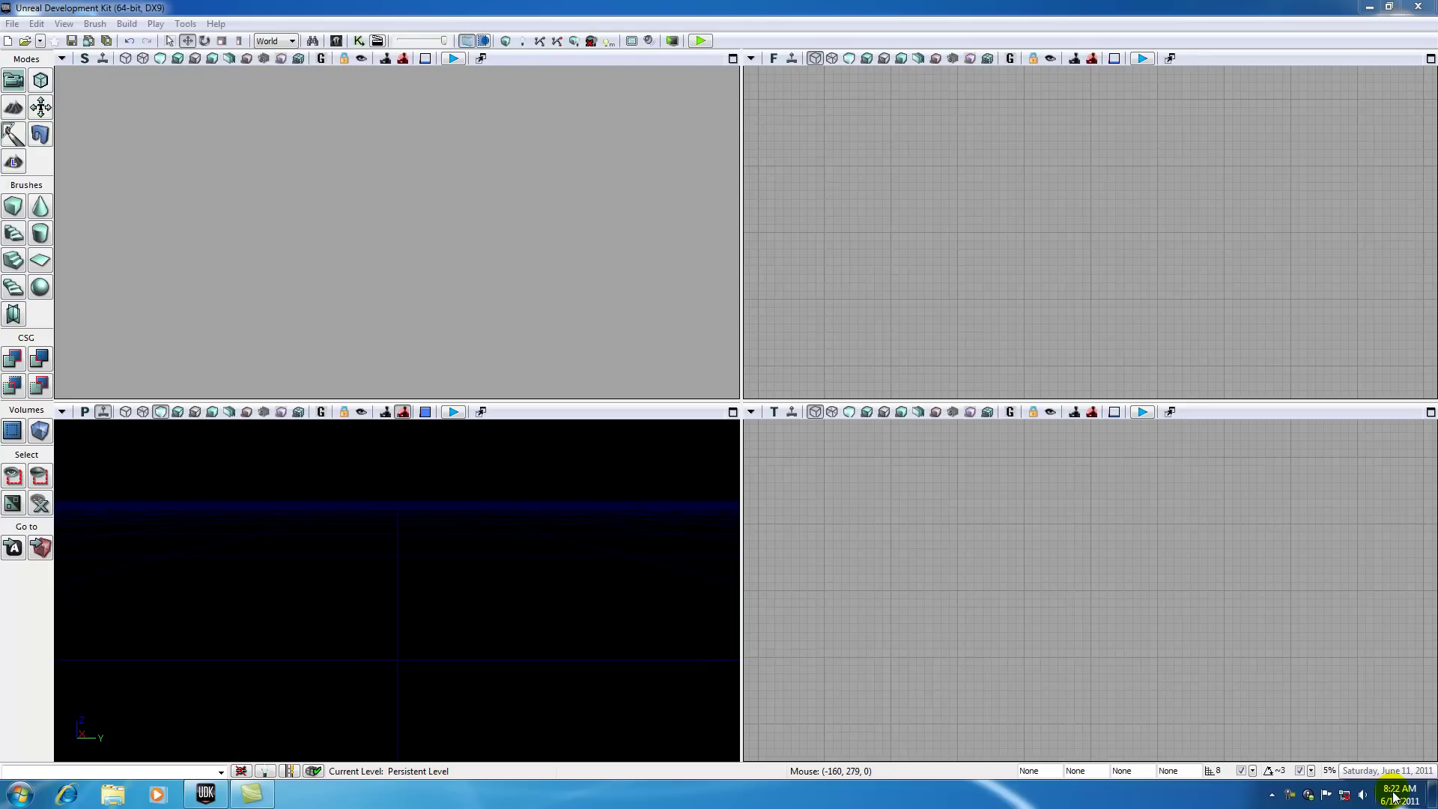
{"action": "left_click", "coordinate": [1431, 798]}
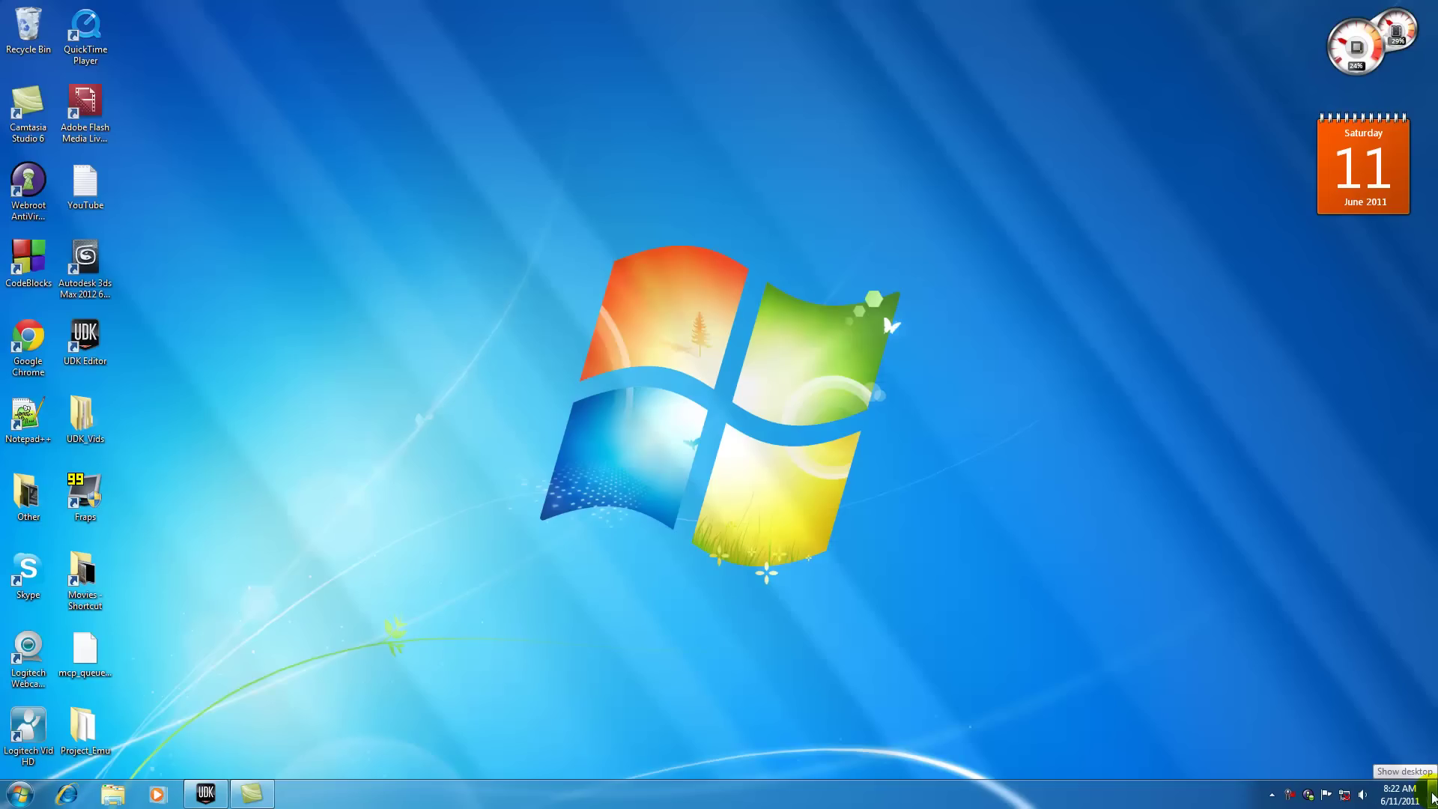
{"action": "left_click", "coordinate": [1432, 799]}
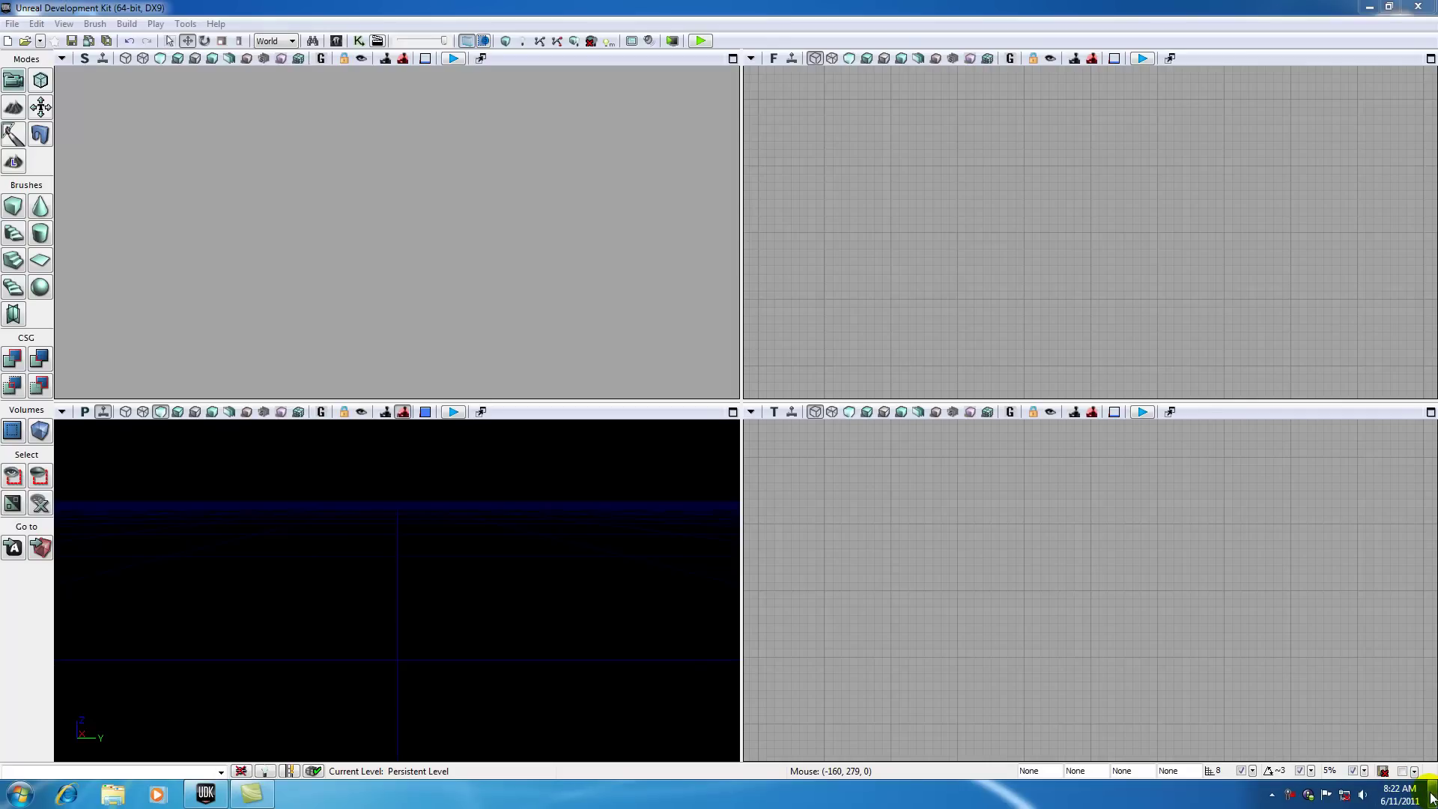
{"action": "left_click", "coordinate": [1431, 798]}
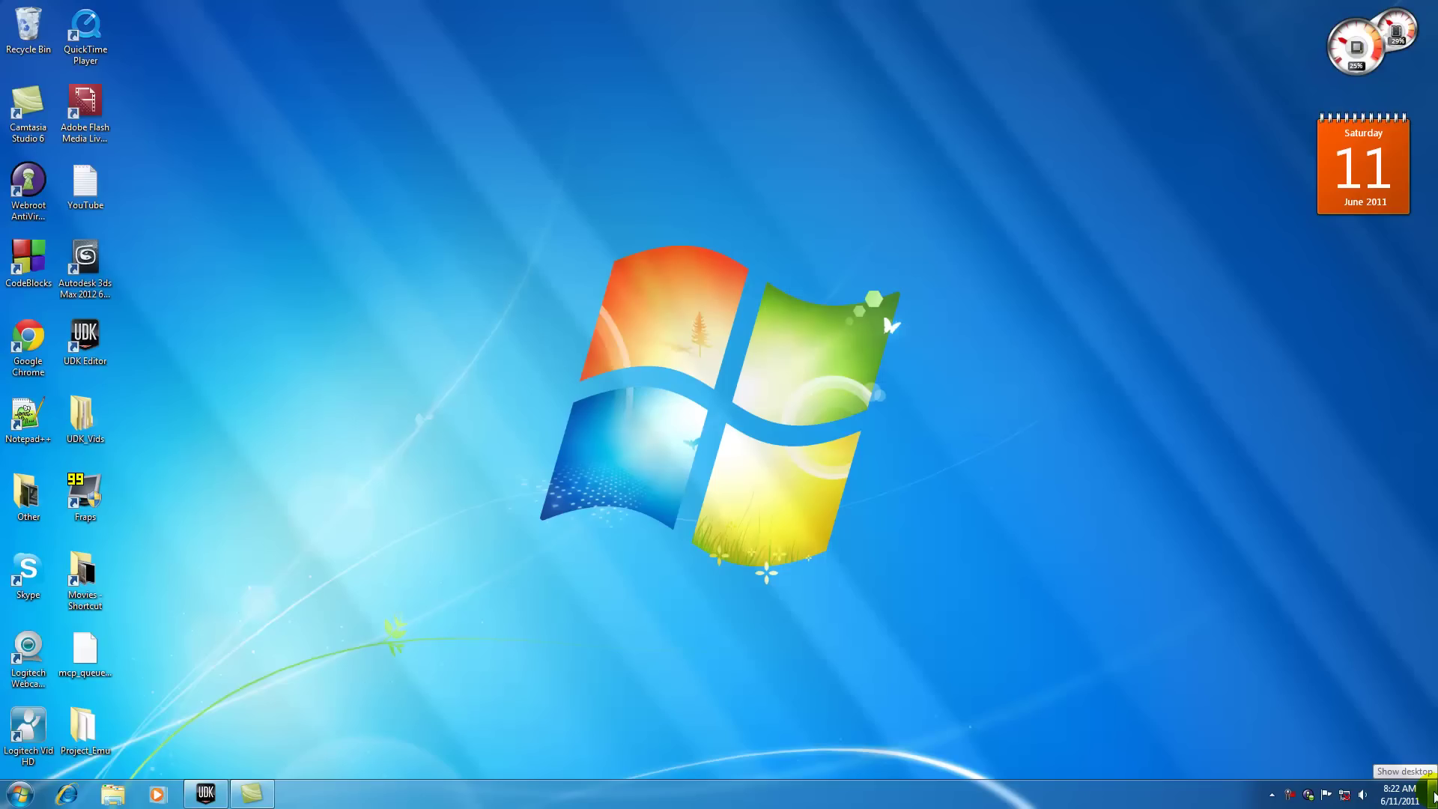
{"action": "left_click", "coordinate": [1432, 798]}
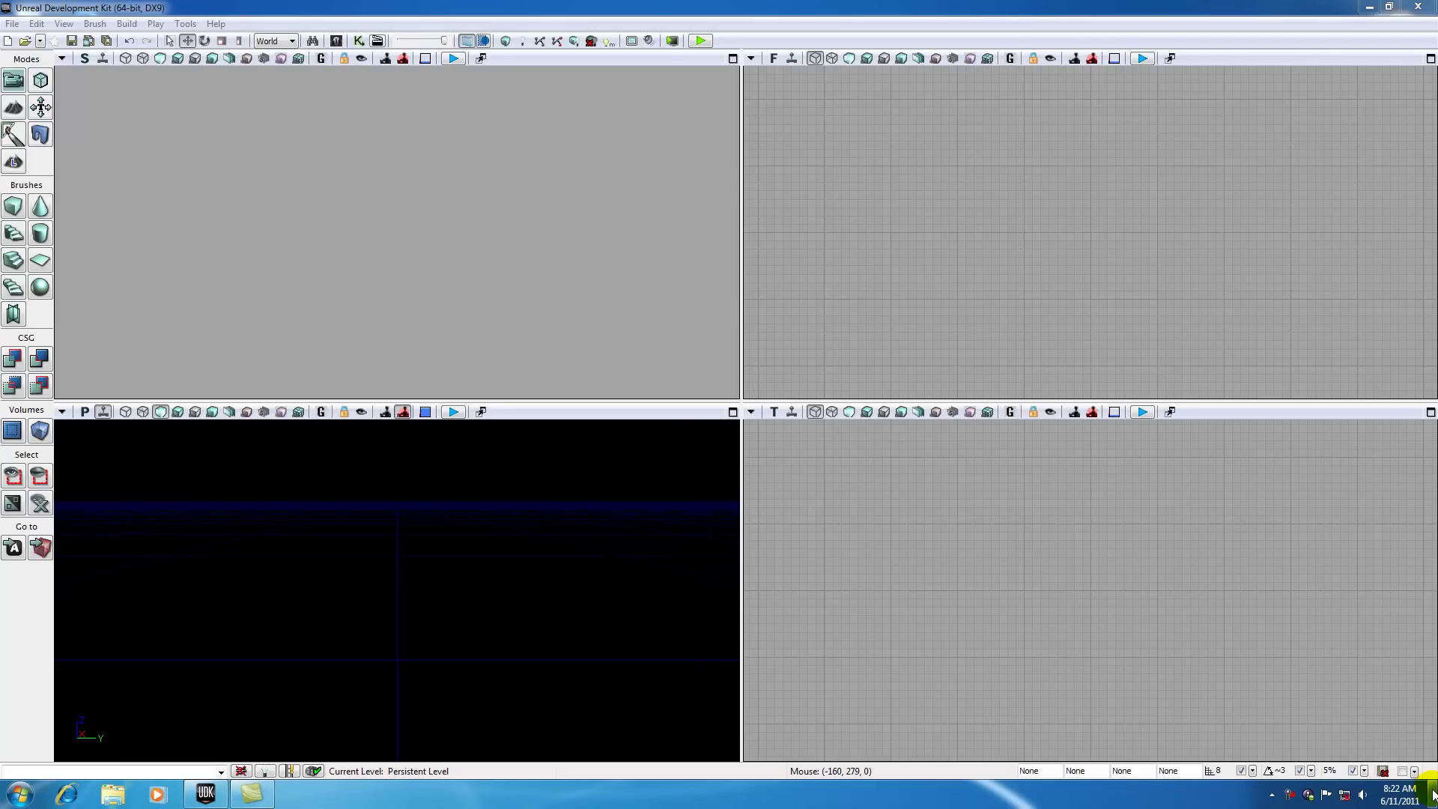
{"action": "left_click", "coordinate": [1432, 798]}
{"action": "left_click", "coordinate": [1432, 798]}
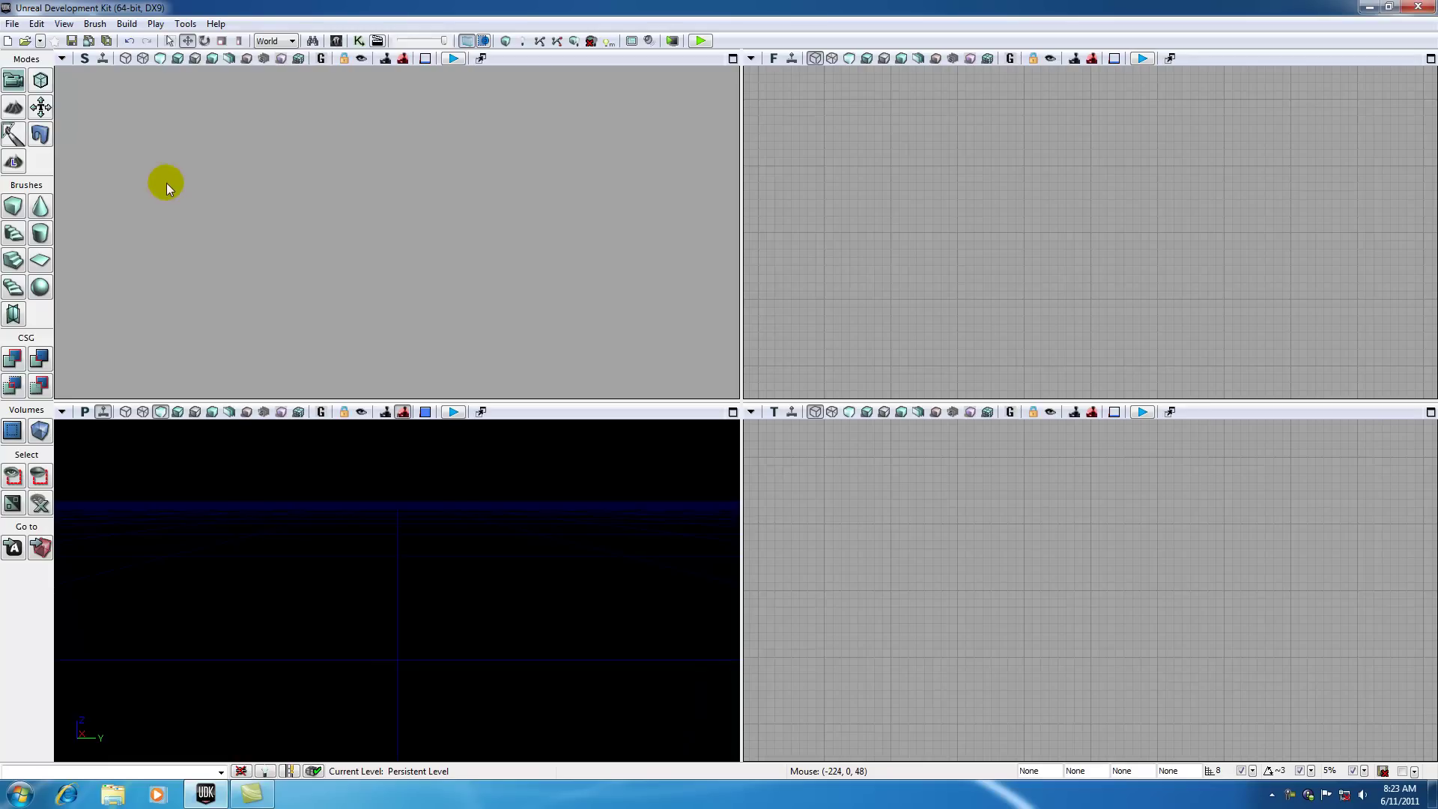
Create a new terrain at location 0, 0, 0 with 64 by 64 patches and no layer setup
{"action": "left_click", "coordinate": [186, 24]}
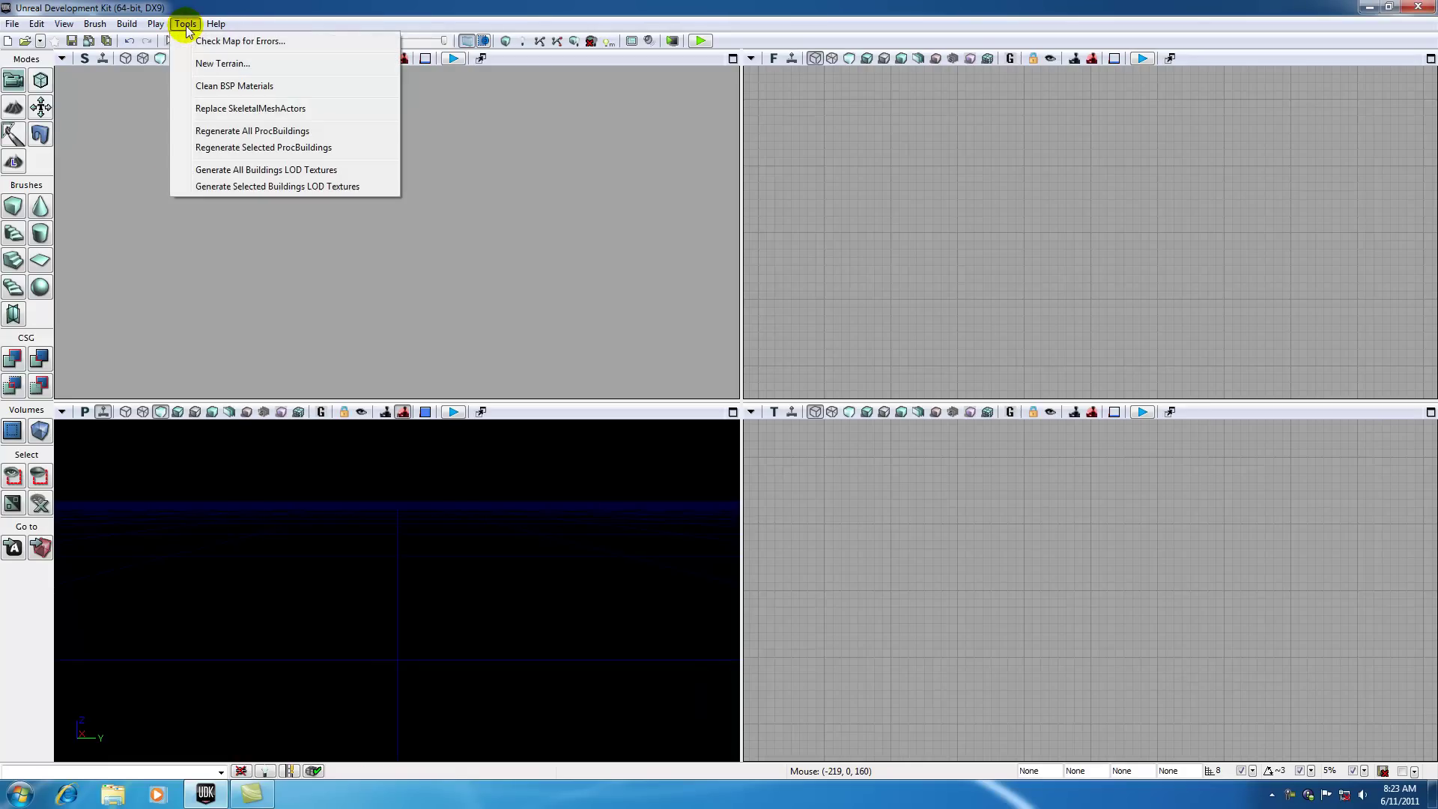
{"action": "left_click", "coordinate": [222, 65]}
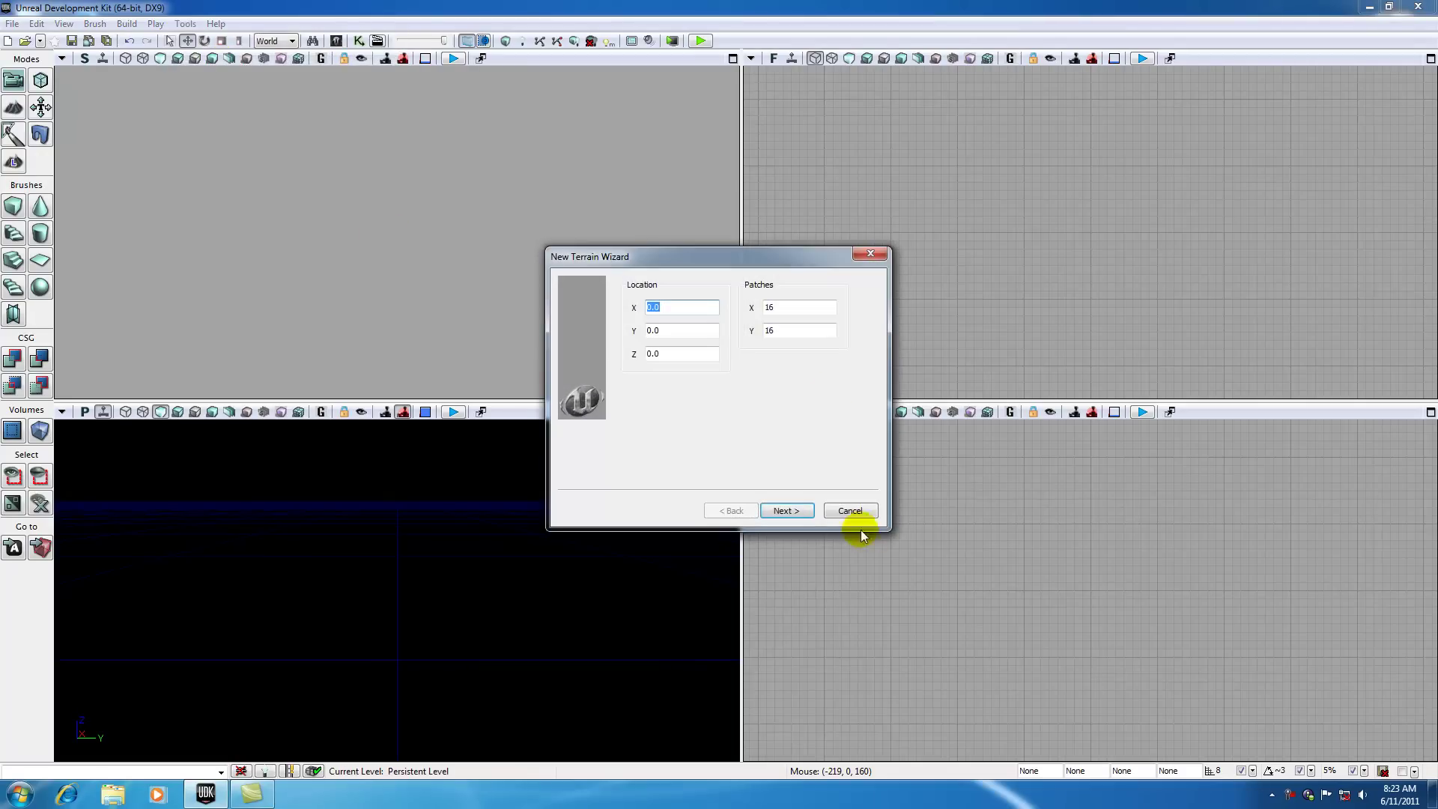
{"action": "left_click", "coordinate": [671, 330]}
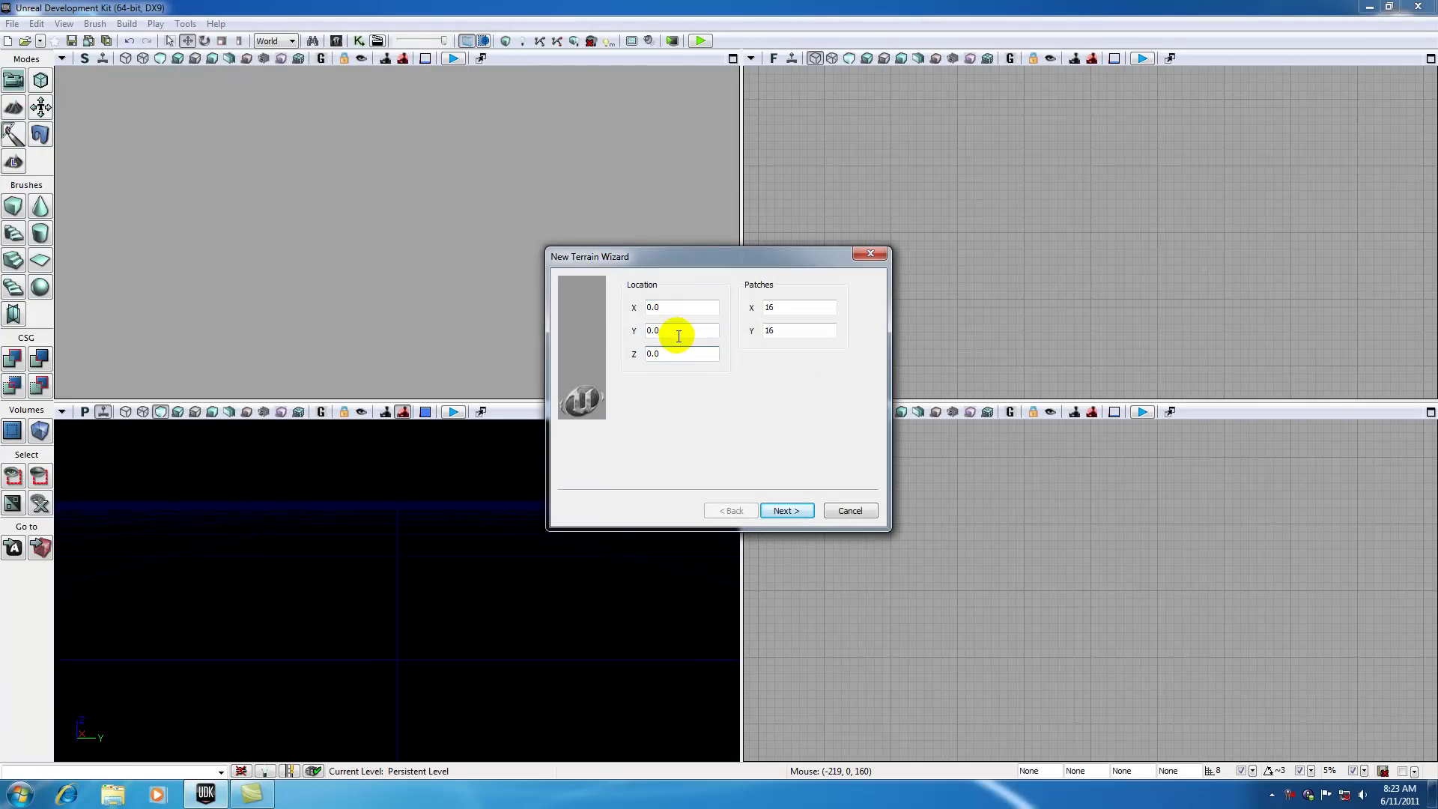
{"action": "left_click", "coordinate": [678, 305]}
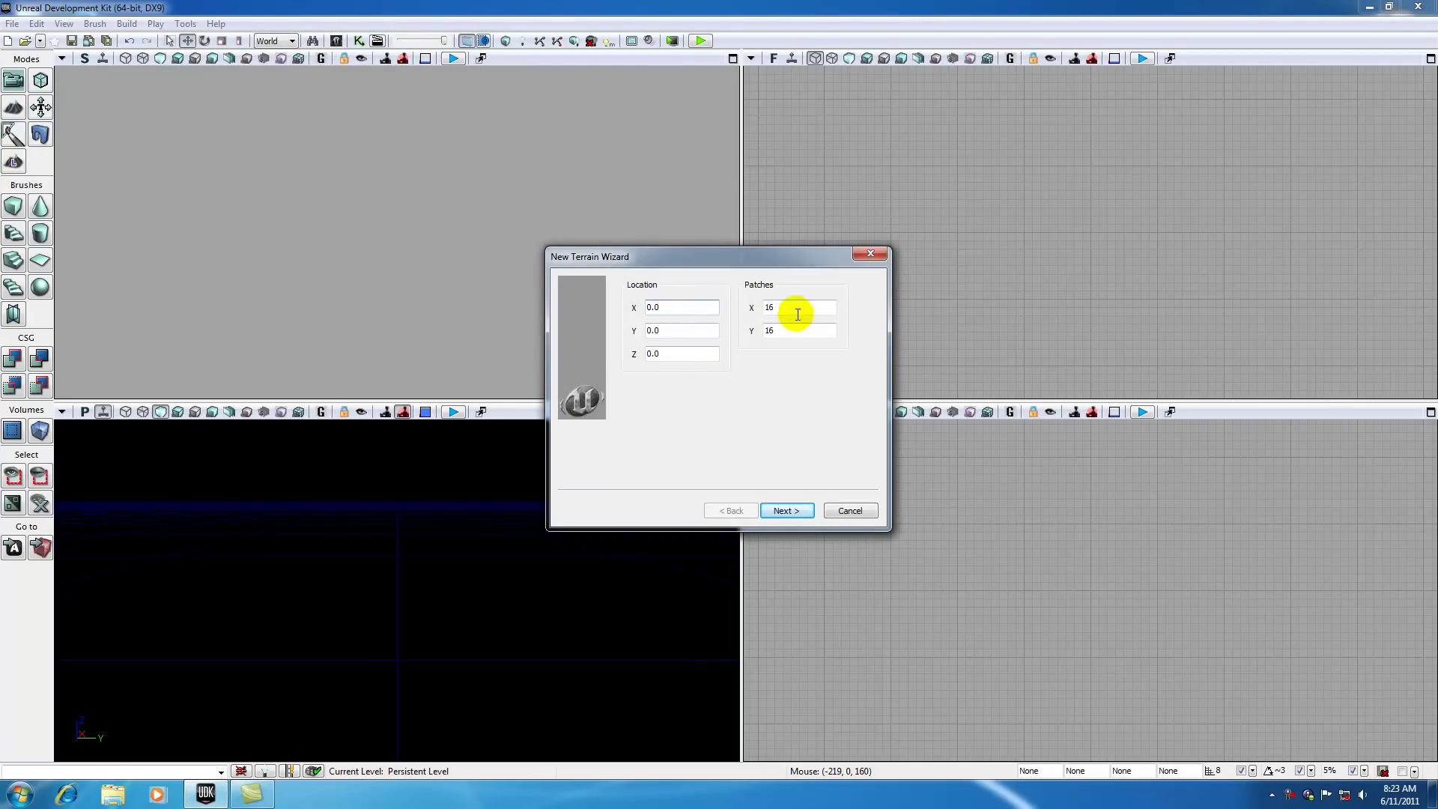
{"action": "left_click", "coordinate": [768, 307]}
{"action": "double_click", "coordinate": [769, 307]}
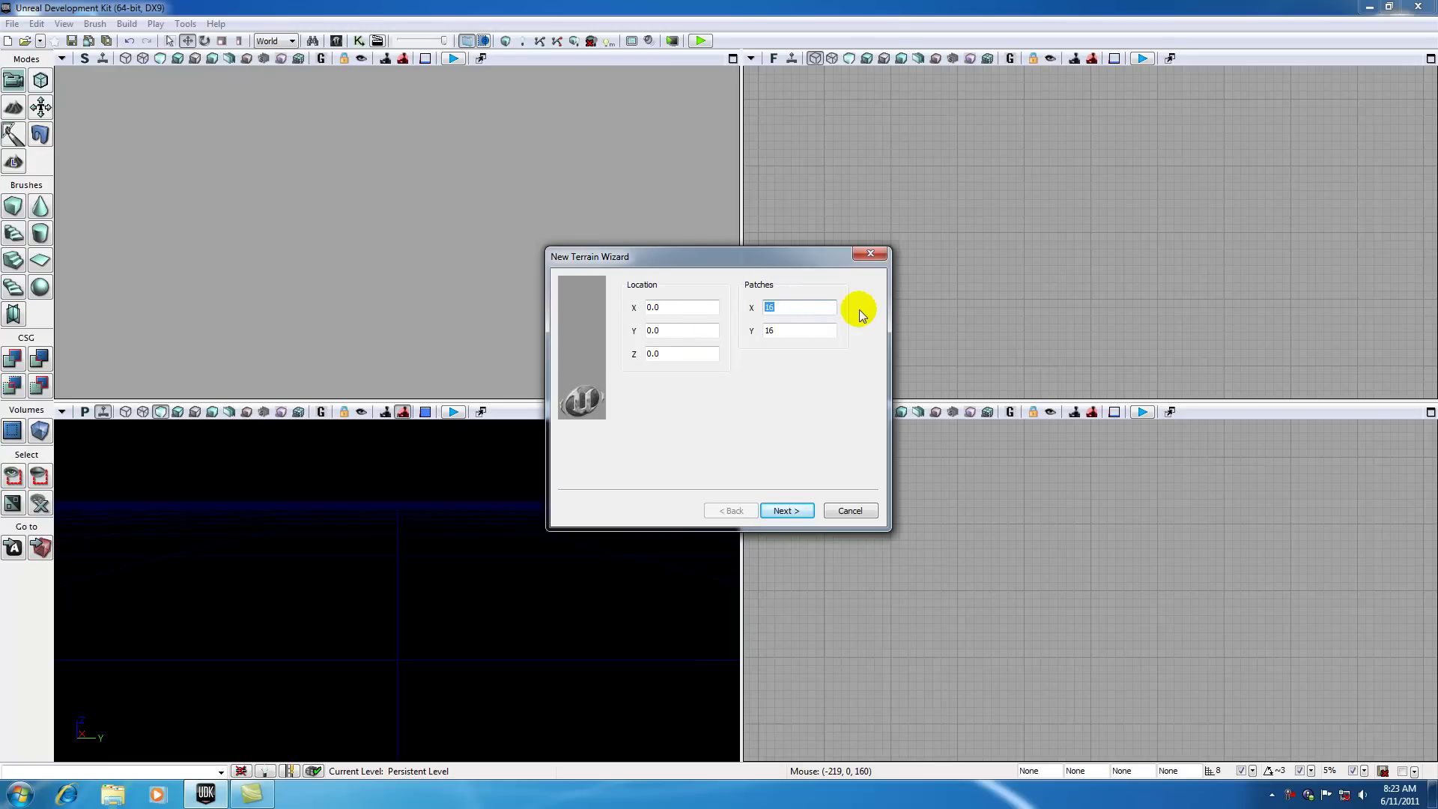
{"action": "type", "text": "64"}
{"action": "double_click", "coordinate": [809, 331]}
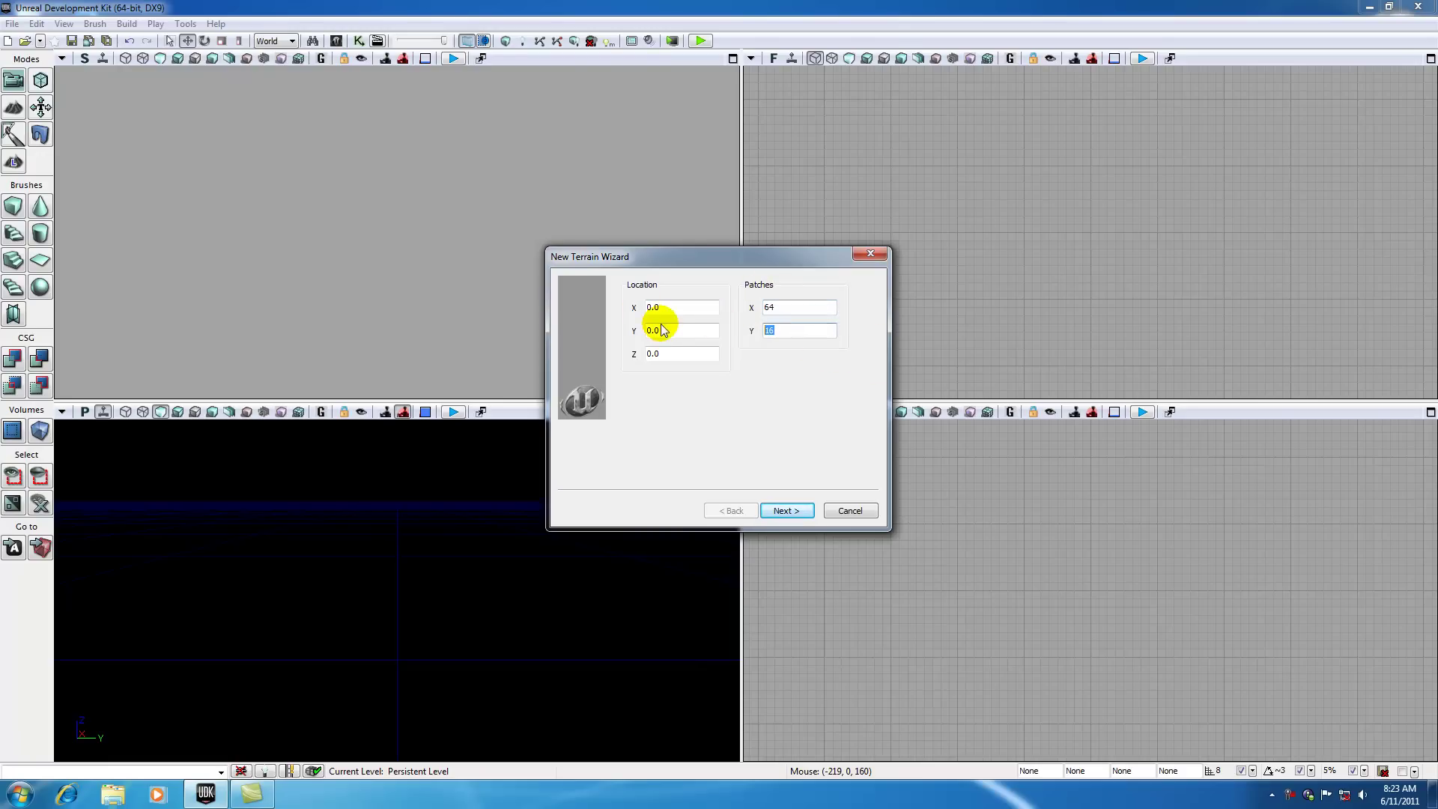
{"action": "type", "text": "64"}
{"action": "left_click", "coordinate": [781, 510]}
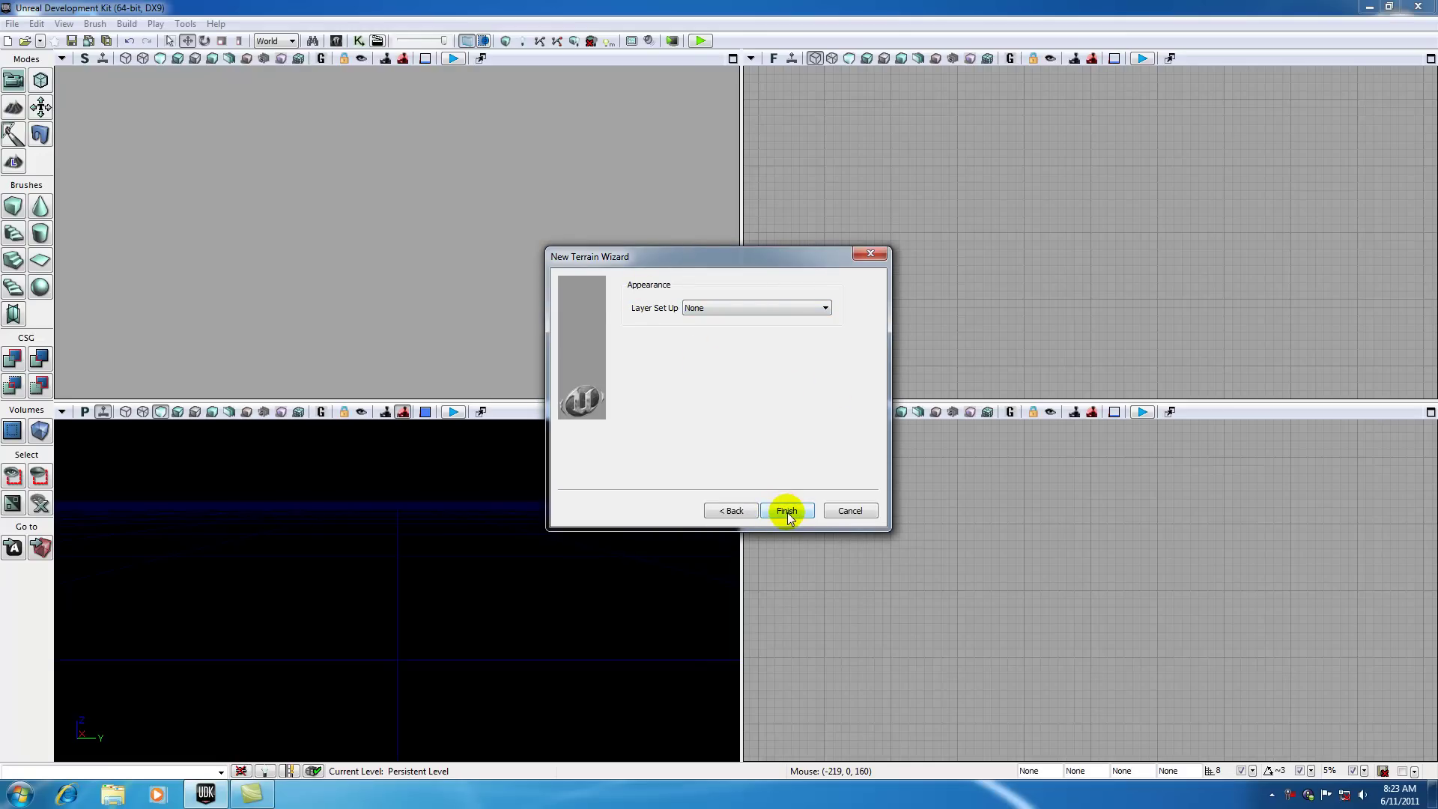
{"action": "left_click", "coordinate": [786, 512]}
Maximize the perspective viewport and select the terrain in it
{"action": "left_click_drag", "start_coordinate": [380, 641], "coordinate": [417, 674]}
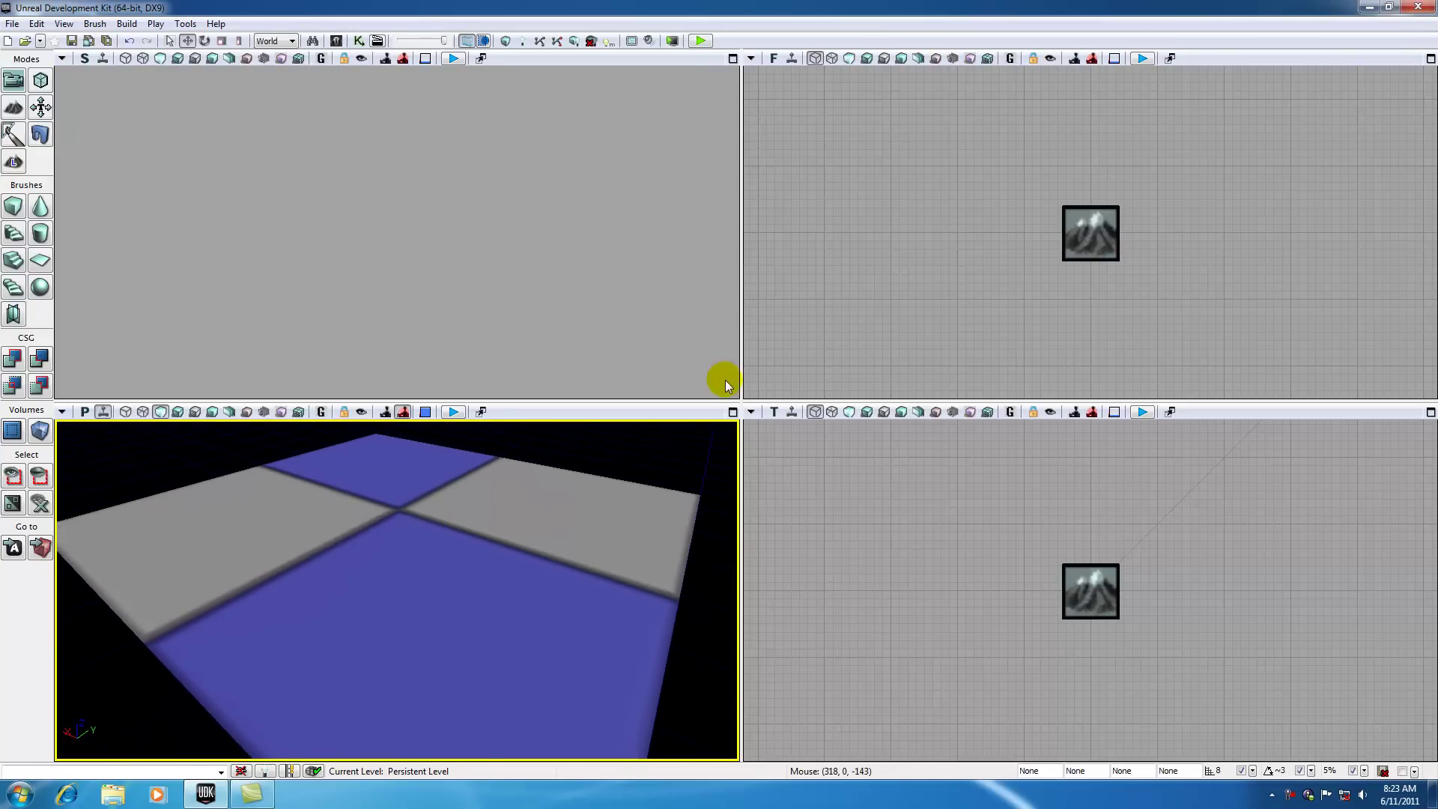
{"action": "left_click", "coordinate": [733, 412]}
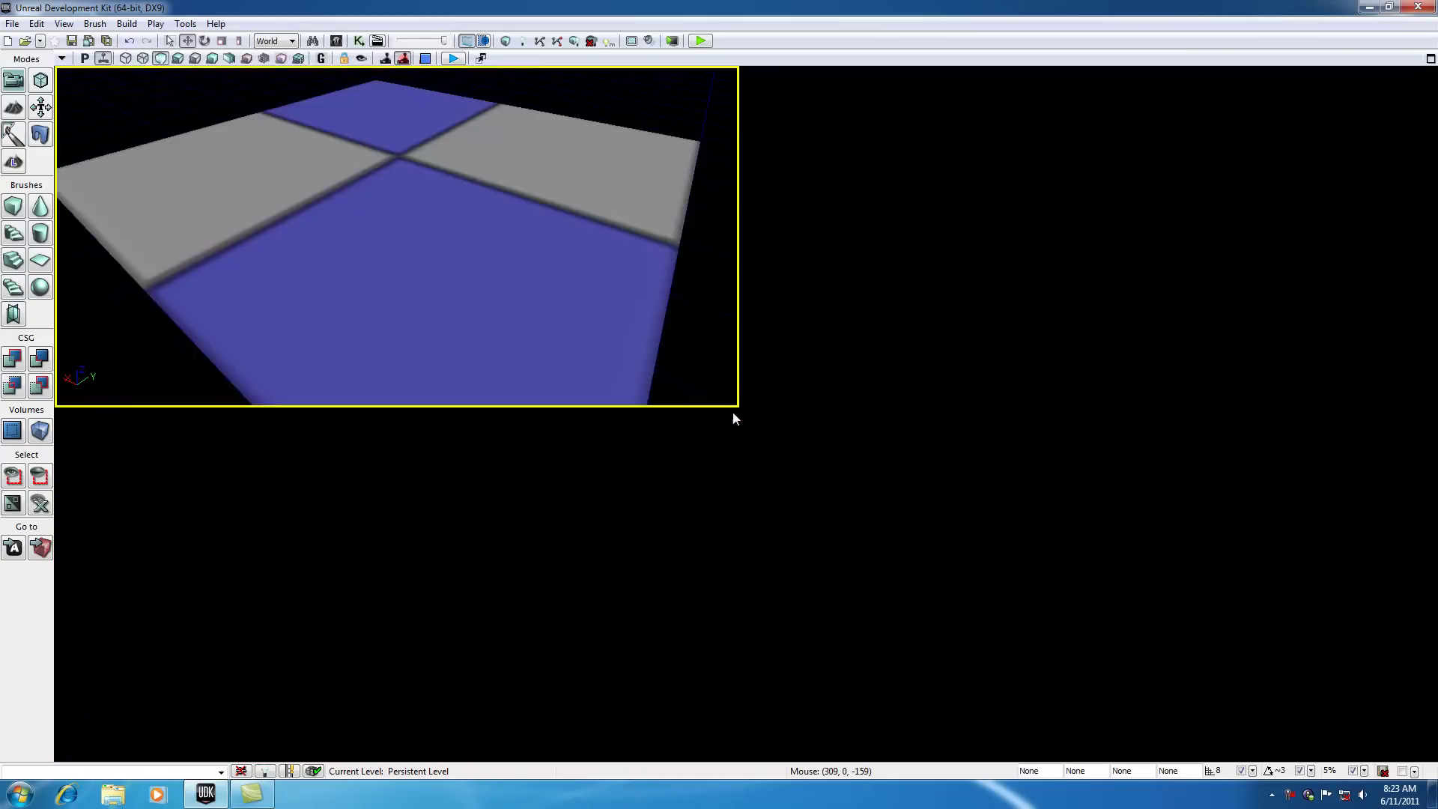
{"action": "mouse_move", "coordinate": [676, 459]}
{"action": "left_mouse_down"}
{"action": "mouse_move", "coordinate": [704, 458]}
{"action": "mouse_move", "coordinate": [701, 486]}
{"action": "mouse_move", "coordinate": [722, 450]}
{"action": "mouse_move", "coordinate": [689, 464]}
{"action": "left_mouse_up"}
{"action": "scroll", "coordinate": [675, 460], "scroll_direction": "down", "scroll_amount": 3}
{"action": "left_click", "coordinate": [675, 460]}
{"action": "scroll", "coordinate": [675, 460], "scroll_direction": "down", "scroll_amount": 1}
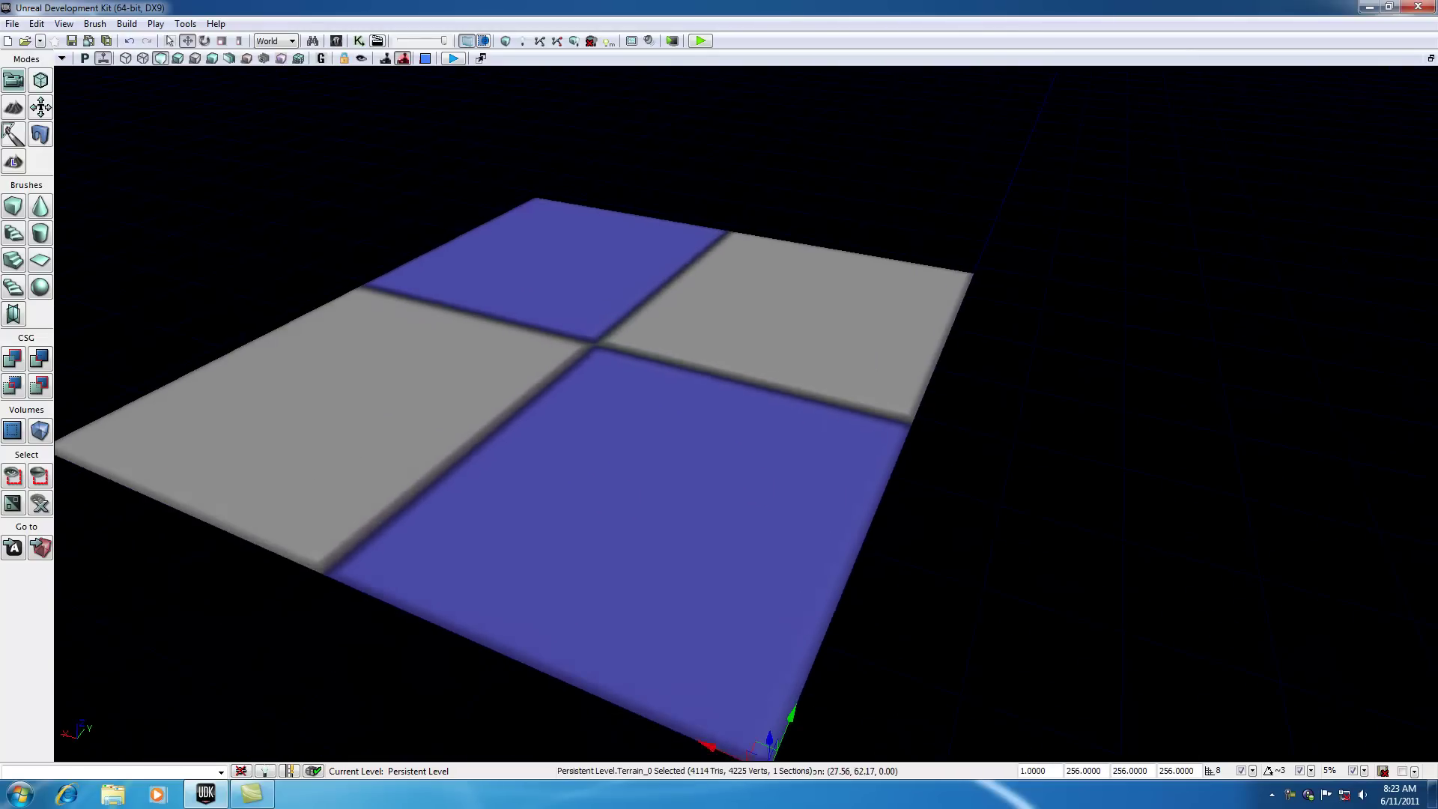
{"action": "left_click_drag", "start_coordinate": [641, 420], "coordinate": [642, 433]}
{"action": "mouse_move", "coordinate": [641, 434]}
{"action": "right_mouse_down"}
{"action": "mouse_move", "coordinate": [642, 459]}
{"action": "mouse_move", "coordinate": [642, 430]}
{"action": "right_mouse_up"}
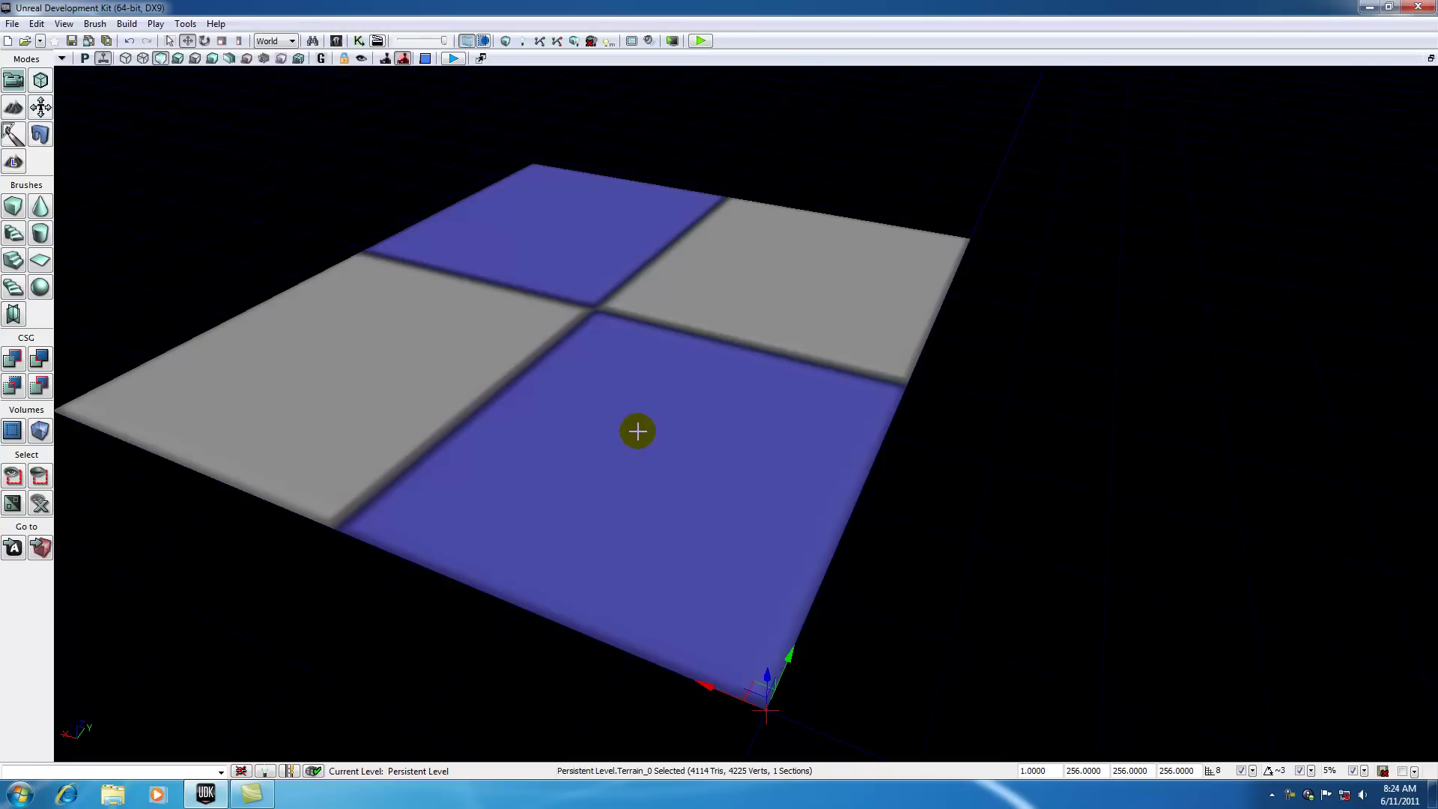
{"action": "mouse_move", "coordinate": [632, 430]}
{"action": "left_mouse_down"}
{"action": "mouse_move", "coordinate": [685, 419]}
{"action": "mouse_move", "coordinate": [635, 408]}
{"action": "mouse_move", "coordinate": [619, 443]}
{"action": "left_mouse_up"}
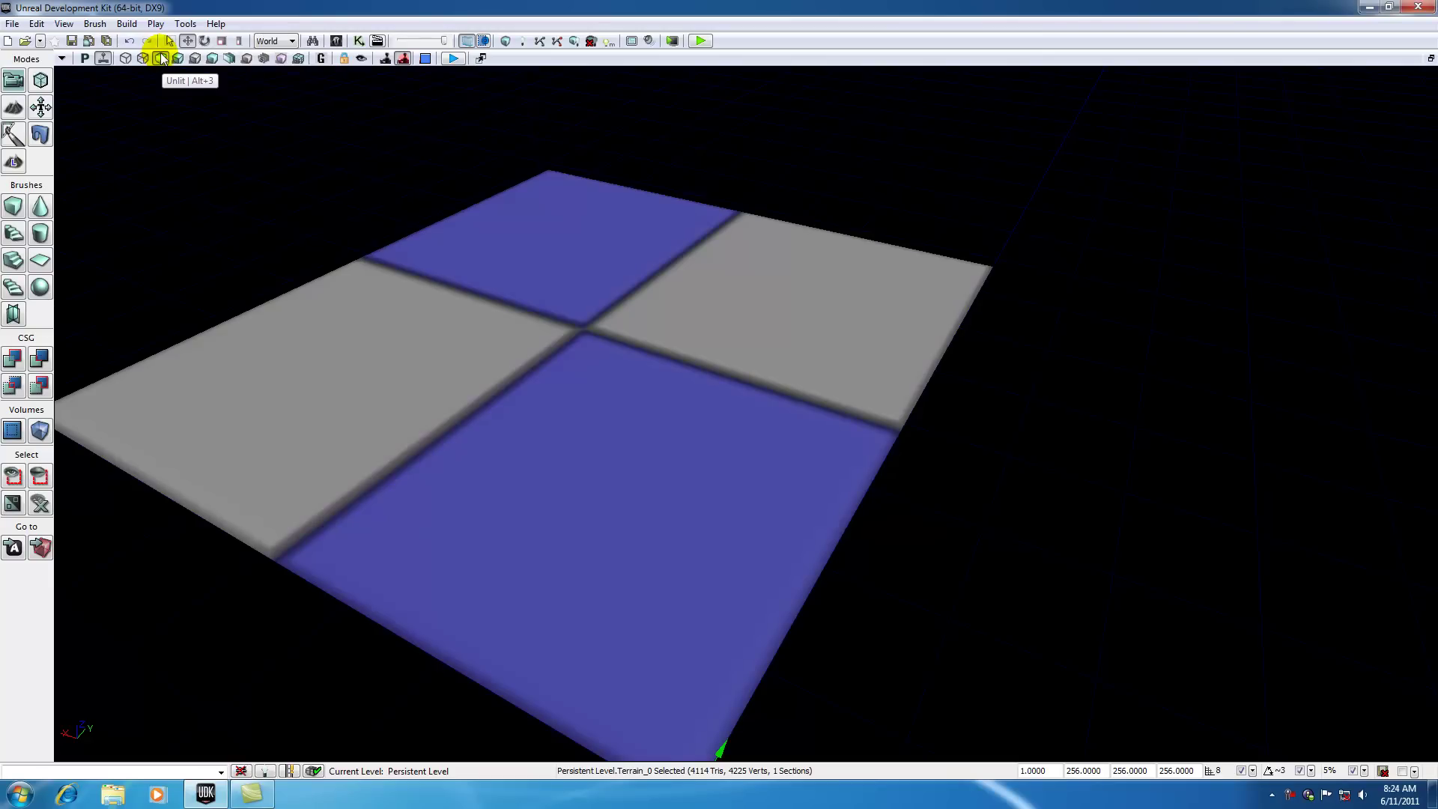
In the Actor Classes browser, show the categories and choose DirectionalLight from the DirectionalLights group under Lights
{"action": "left_click", "coordinate": [65, 24]}
{"action": "mouse_move", "coordinate": [97, 41]}
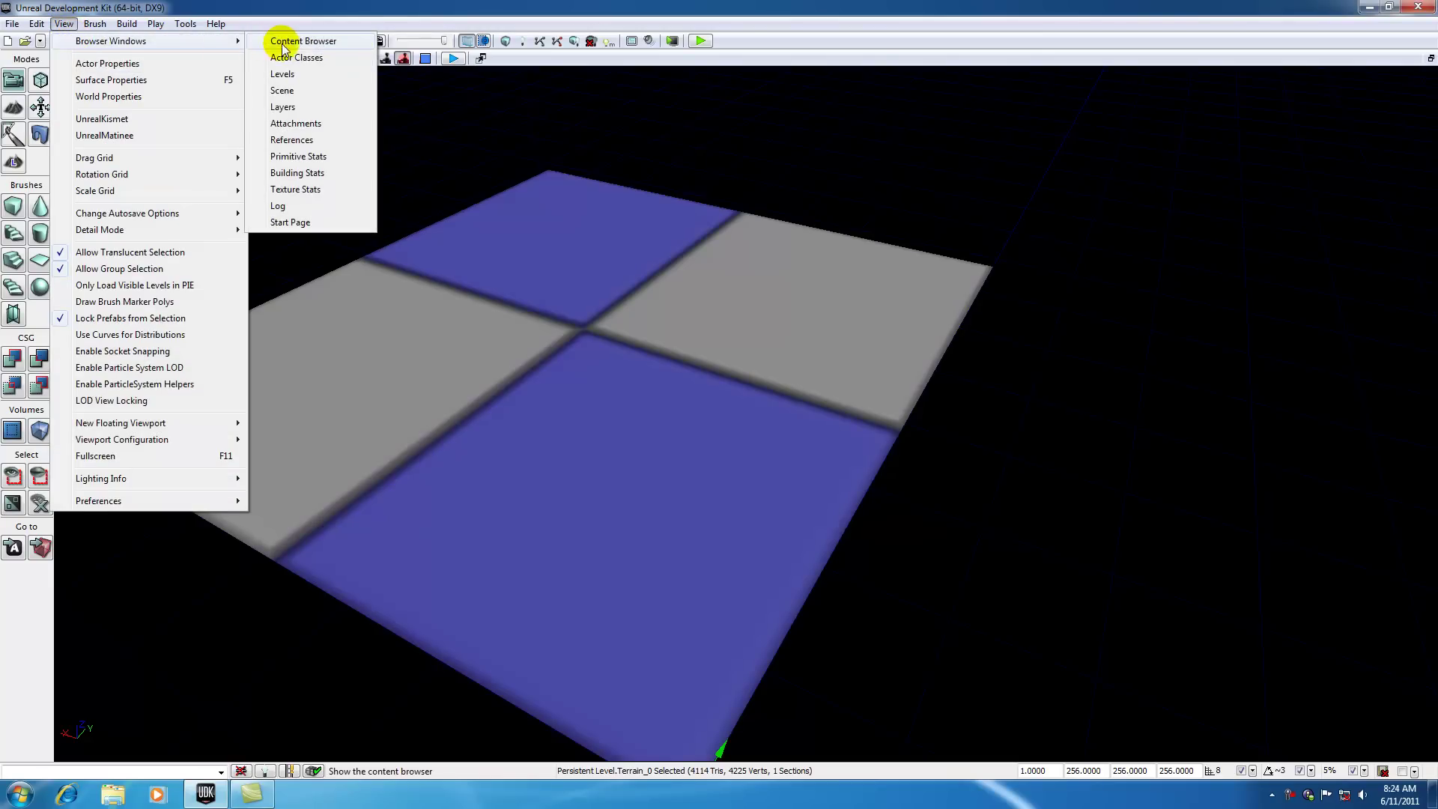
{"action": "left_click", "coordinate": [300, 60]}
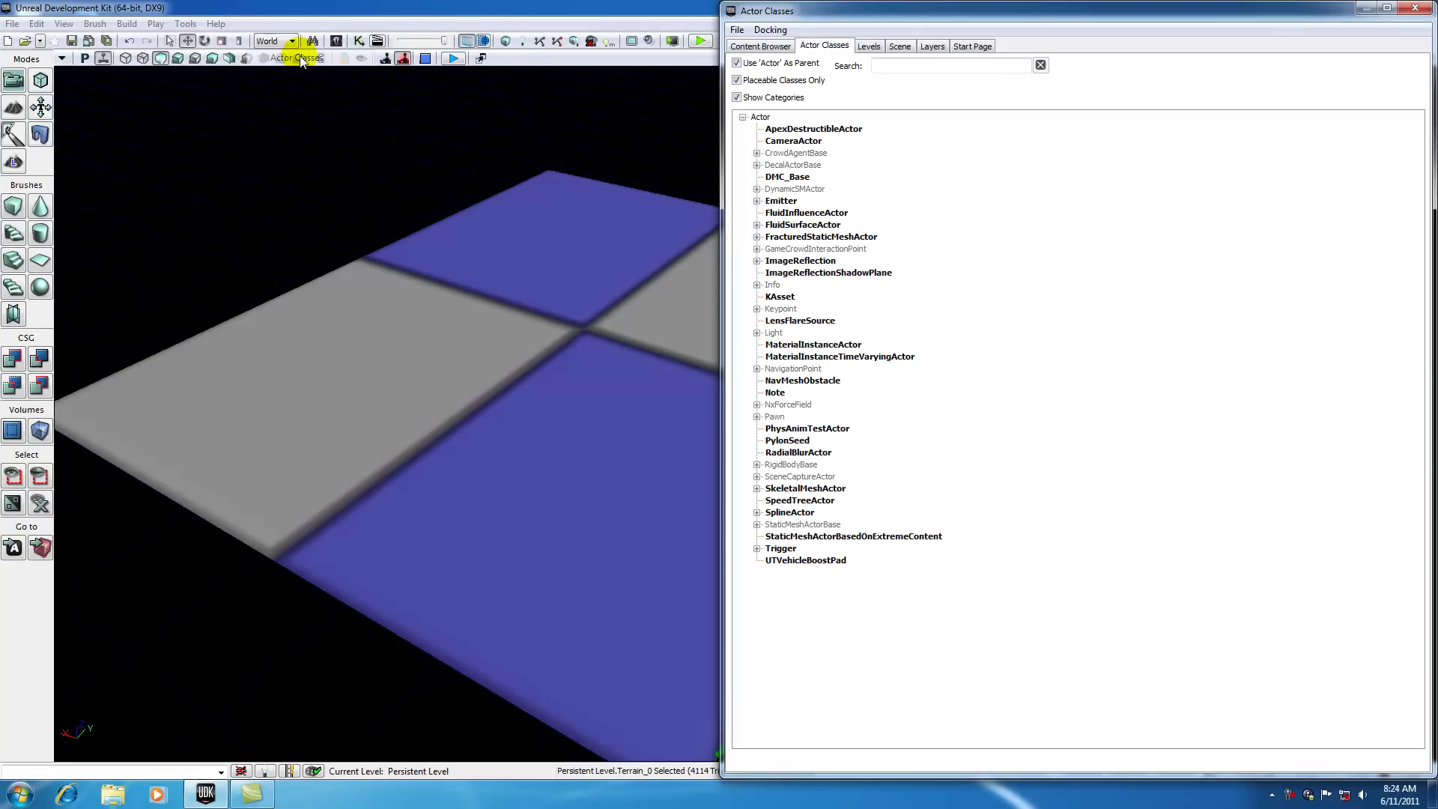
{"action": "left_click", "coordinate": [738, 98]}
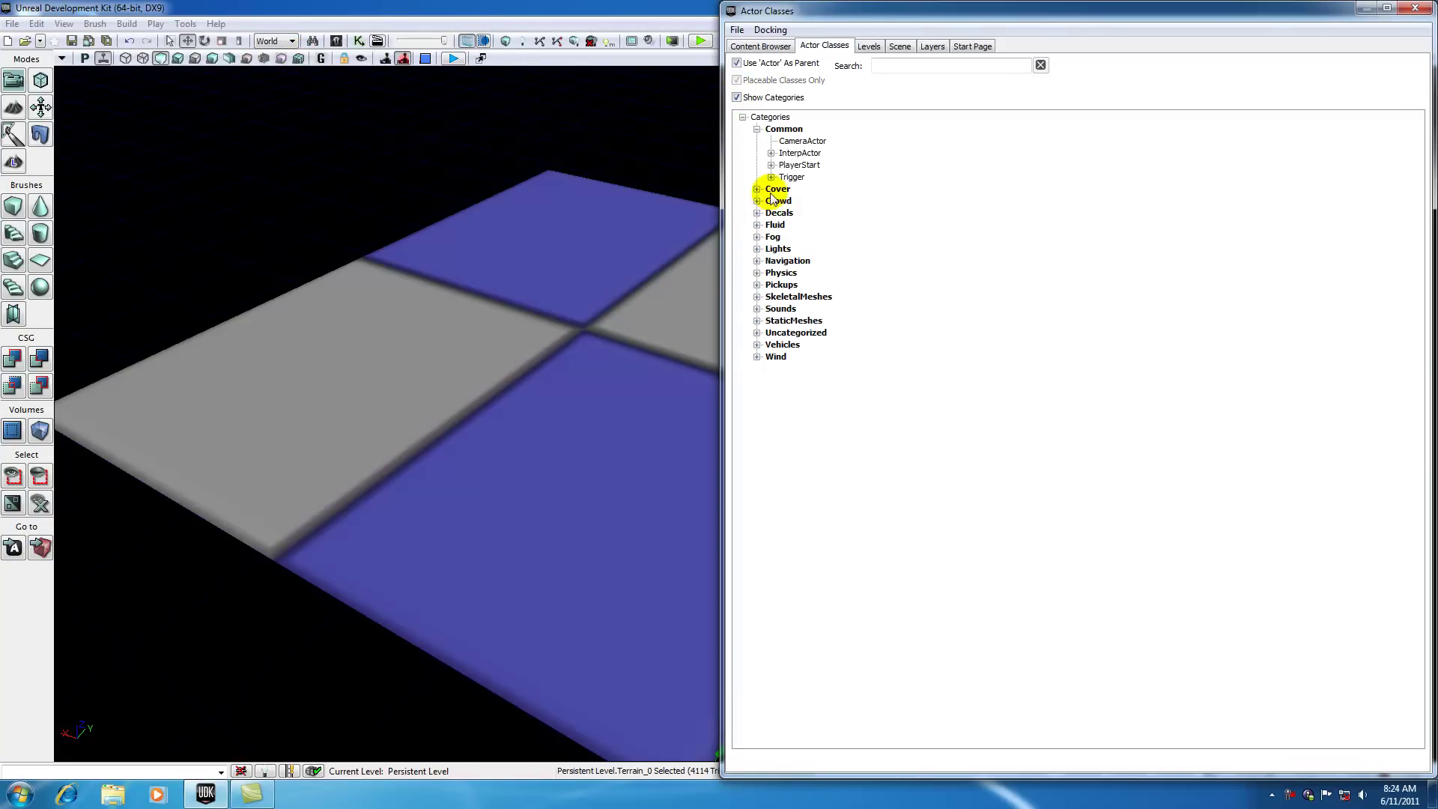
{"action": "left_click", "coordinate": [757, 250]}
{"action": "left_click", "coordinate": [770, 260]}
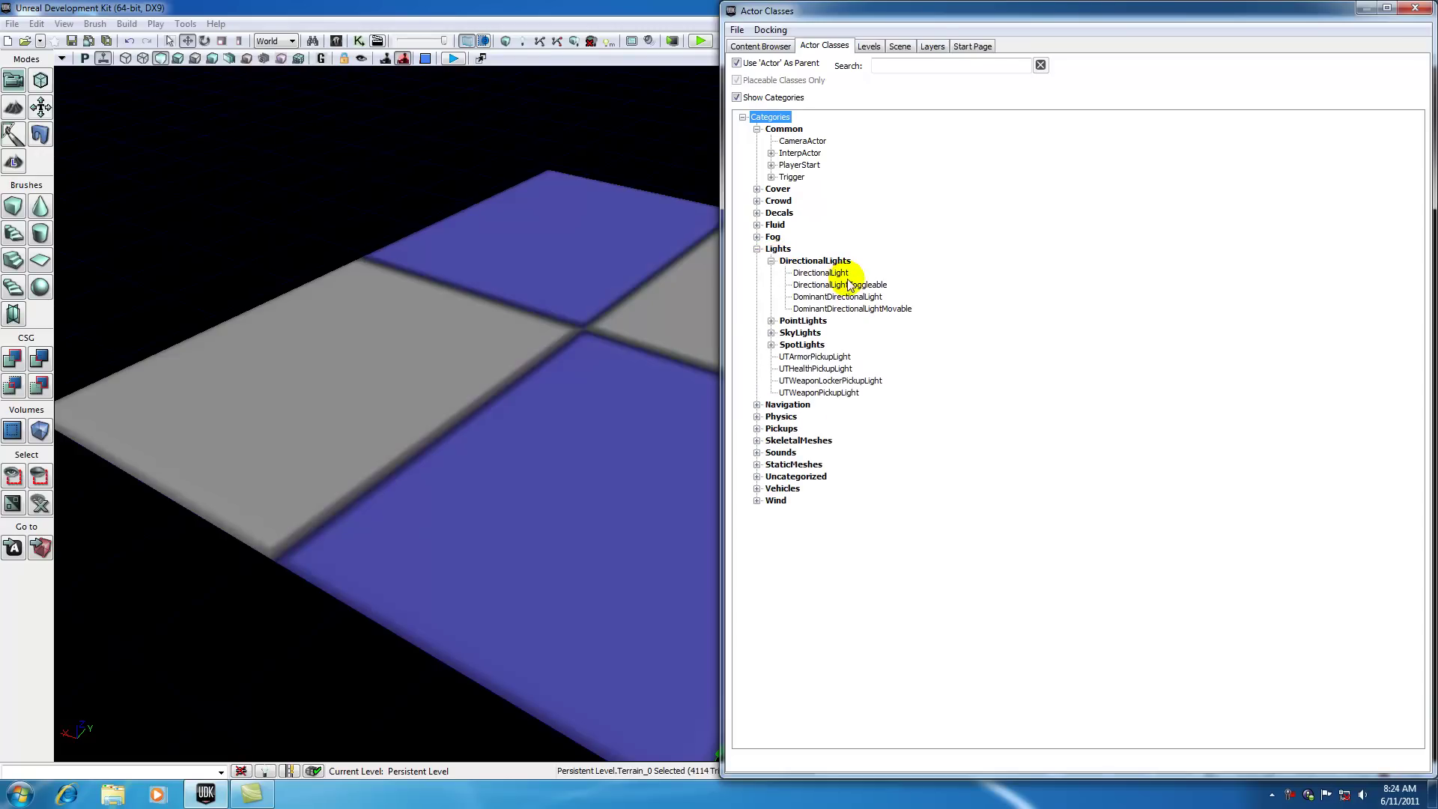
{"action": "left_click", "coordinate": [822, 274]}
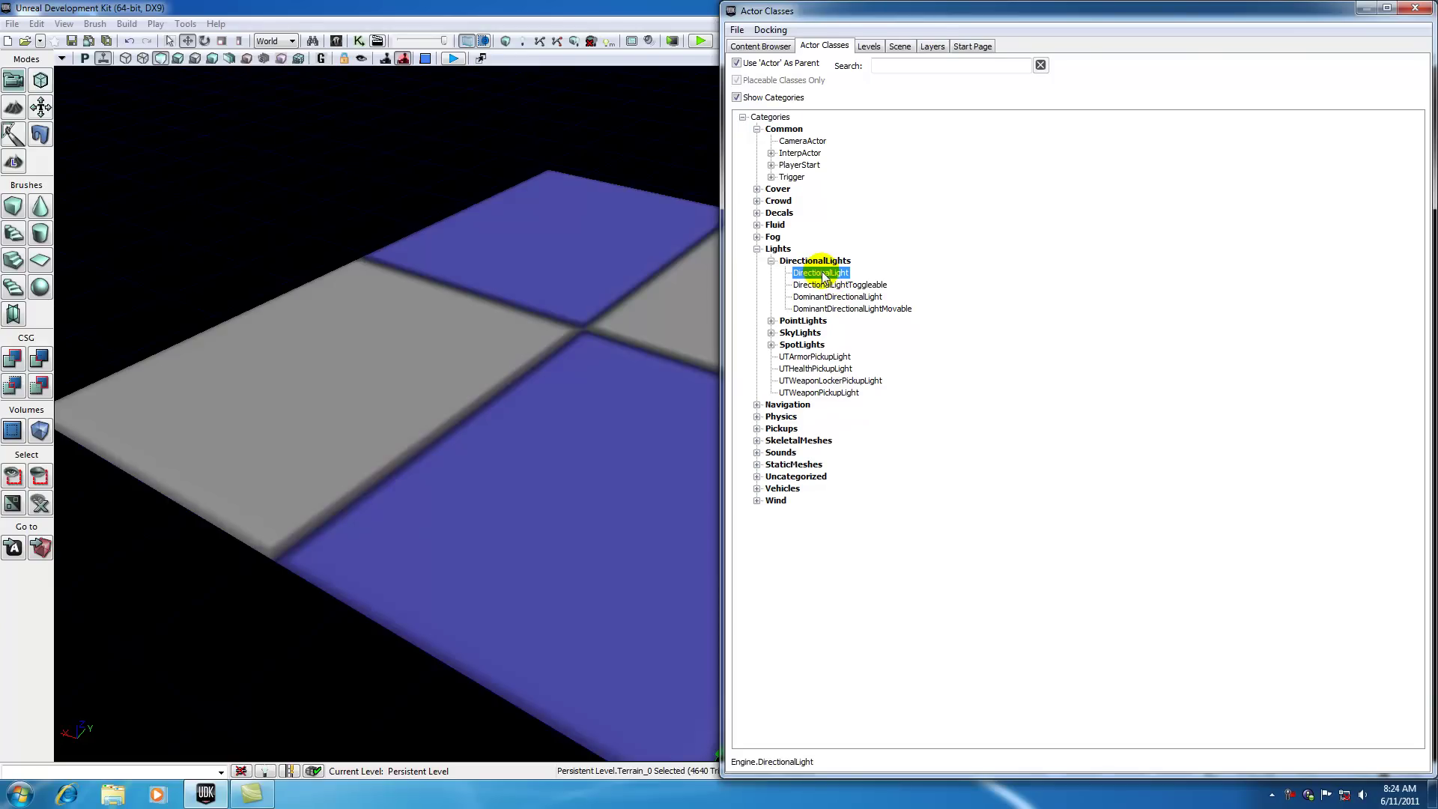
{"action": "left_click", "coordinate": [1415, 8]}
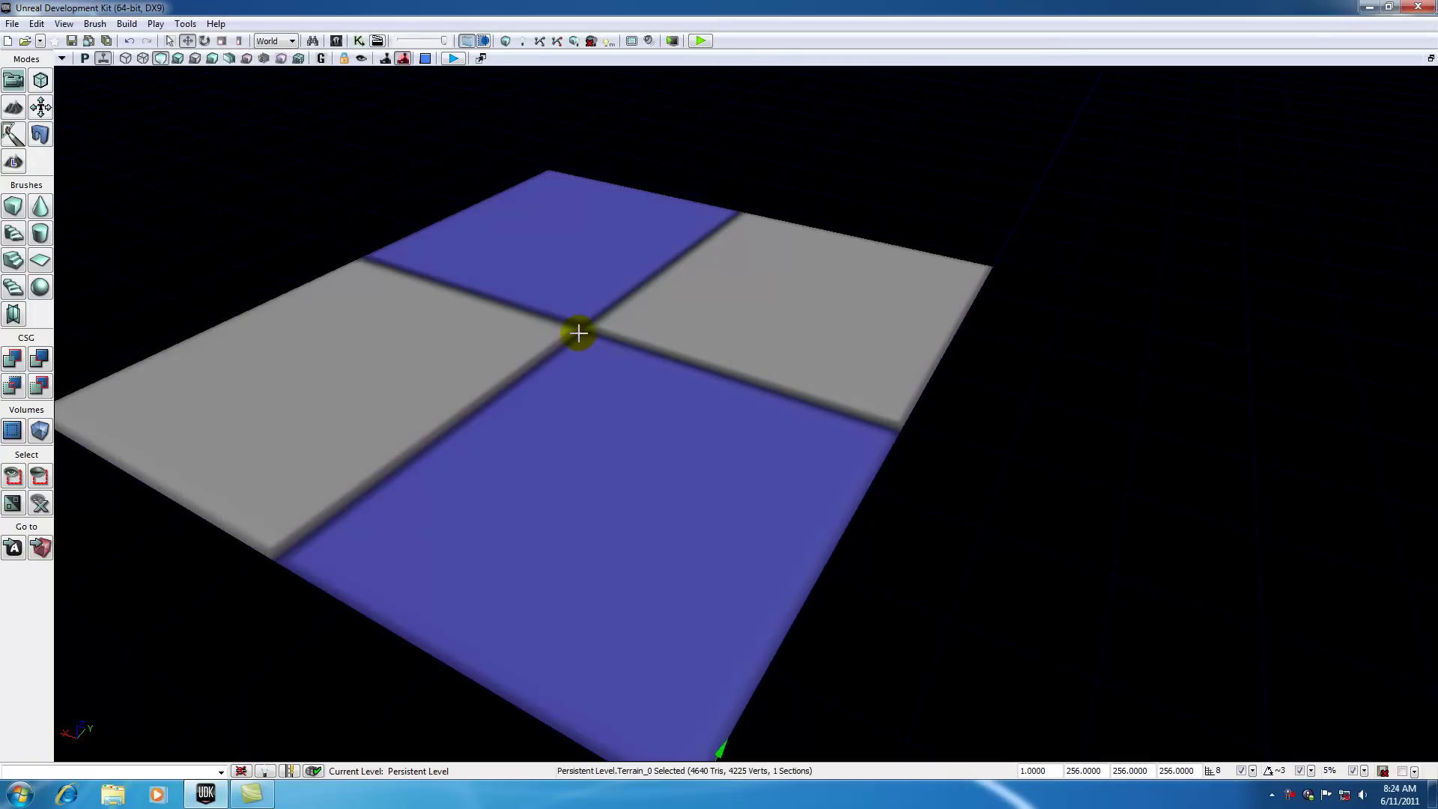
Add the directional light at the centre of the terrain and raise it vertically above the surface
{"action": "right_click", "coordinate": [583, 312]}
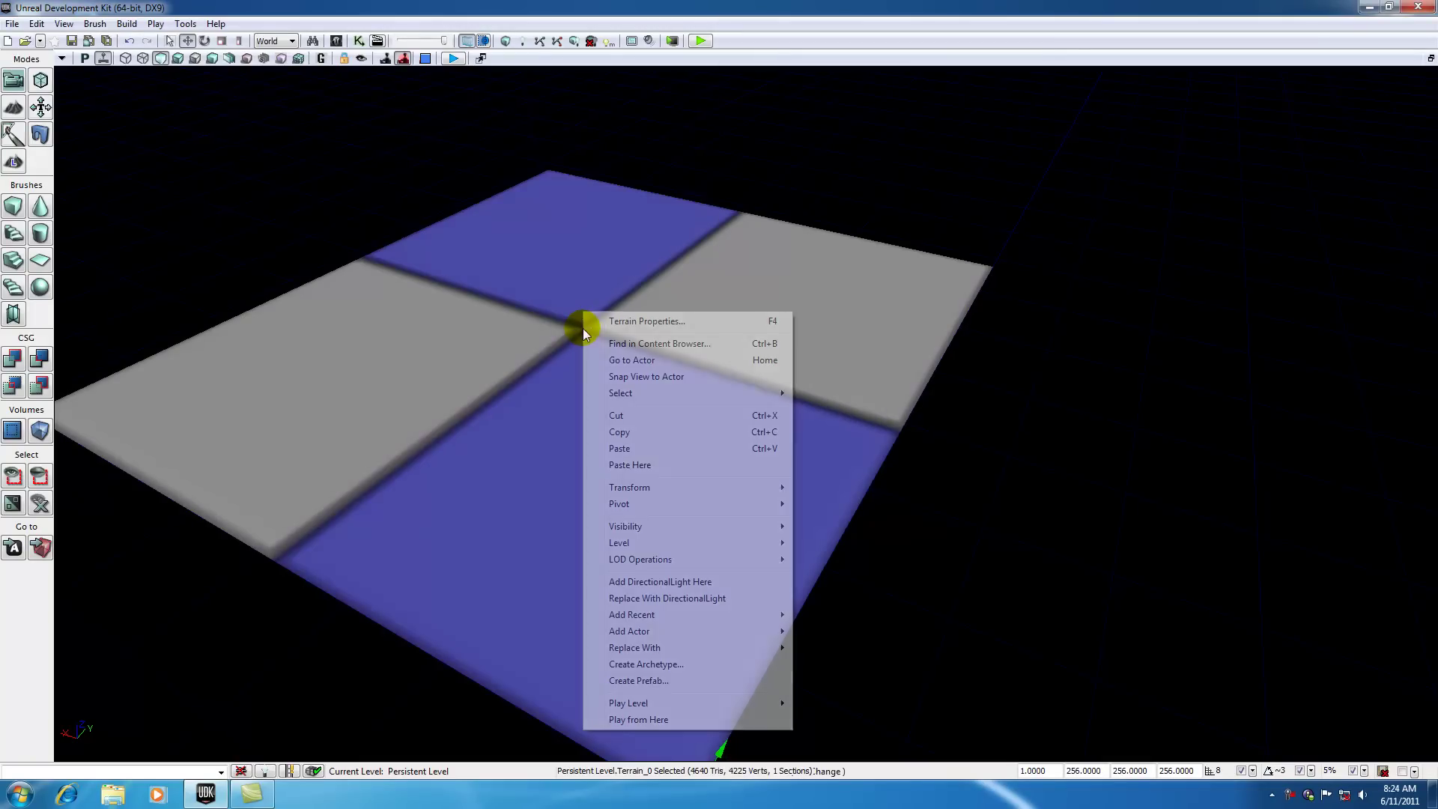
{"action": "left_click", "coordinate": [650, 583]}
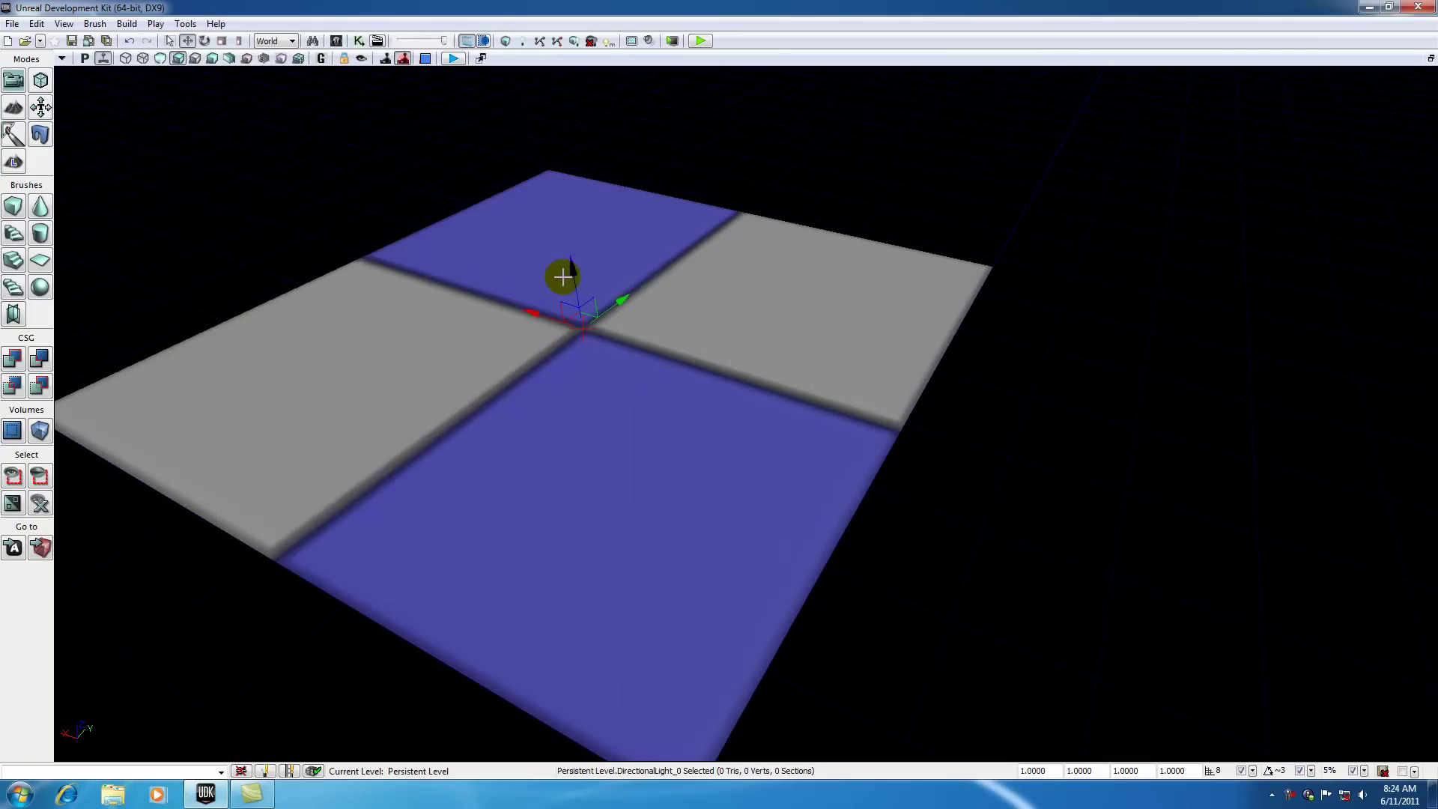
{"action": "left_click_drag", "start_coordinate": [567, 271], "coordinate": [543, 82]}
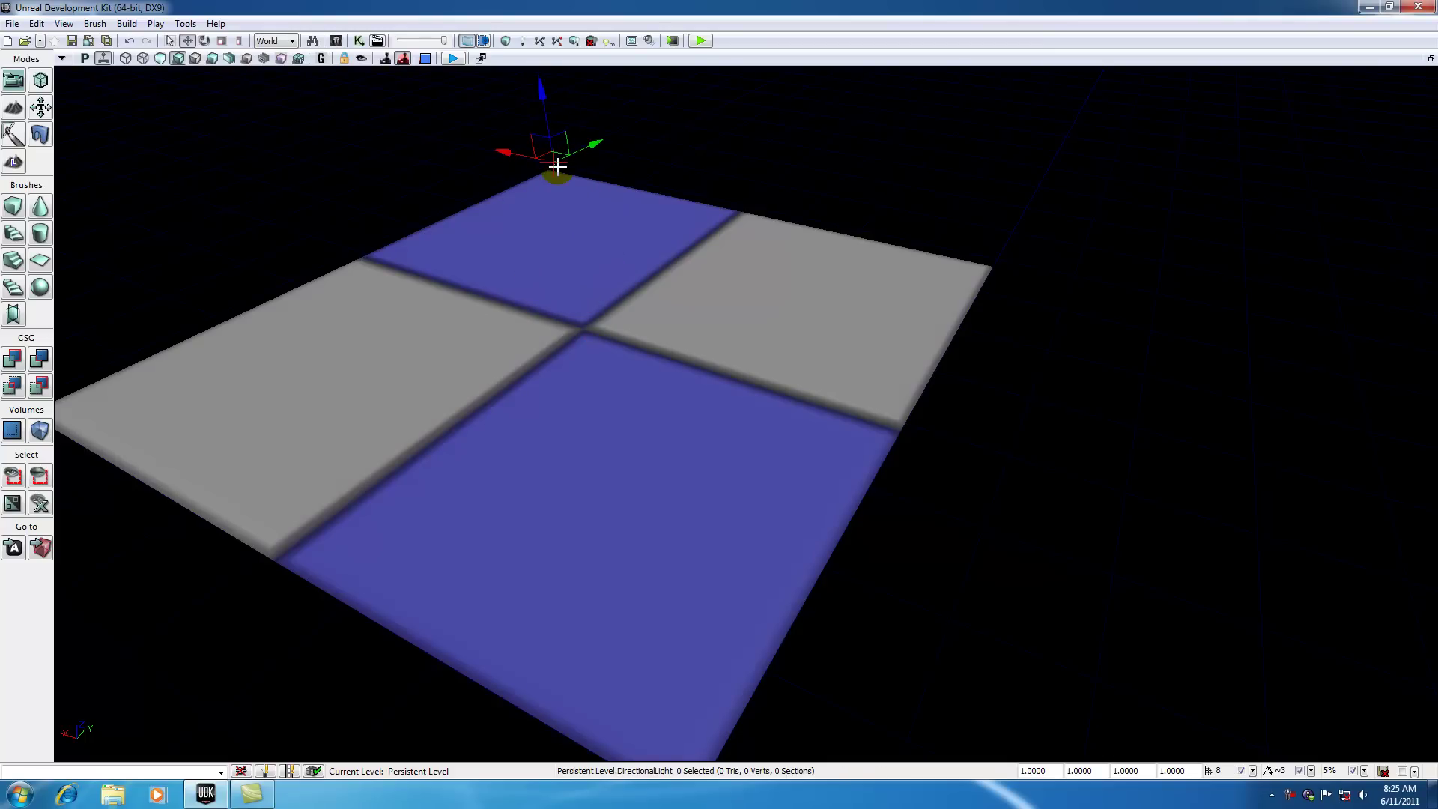
Set the directional light's Draw Scale to 4 in its display properties
{"action": "scroll", "coordinate": [553, 178], "scroll_direction": "up", "scroll_amount": 4}
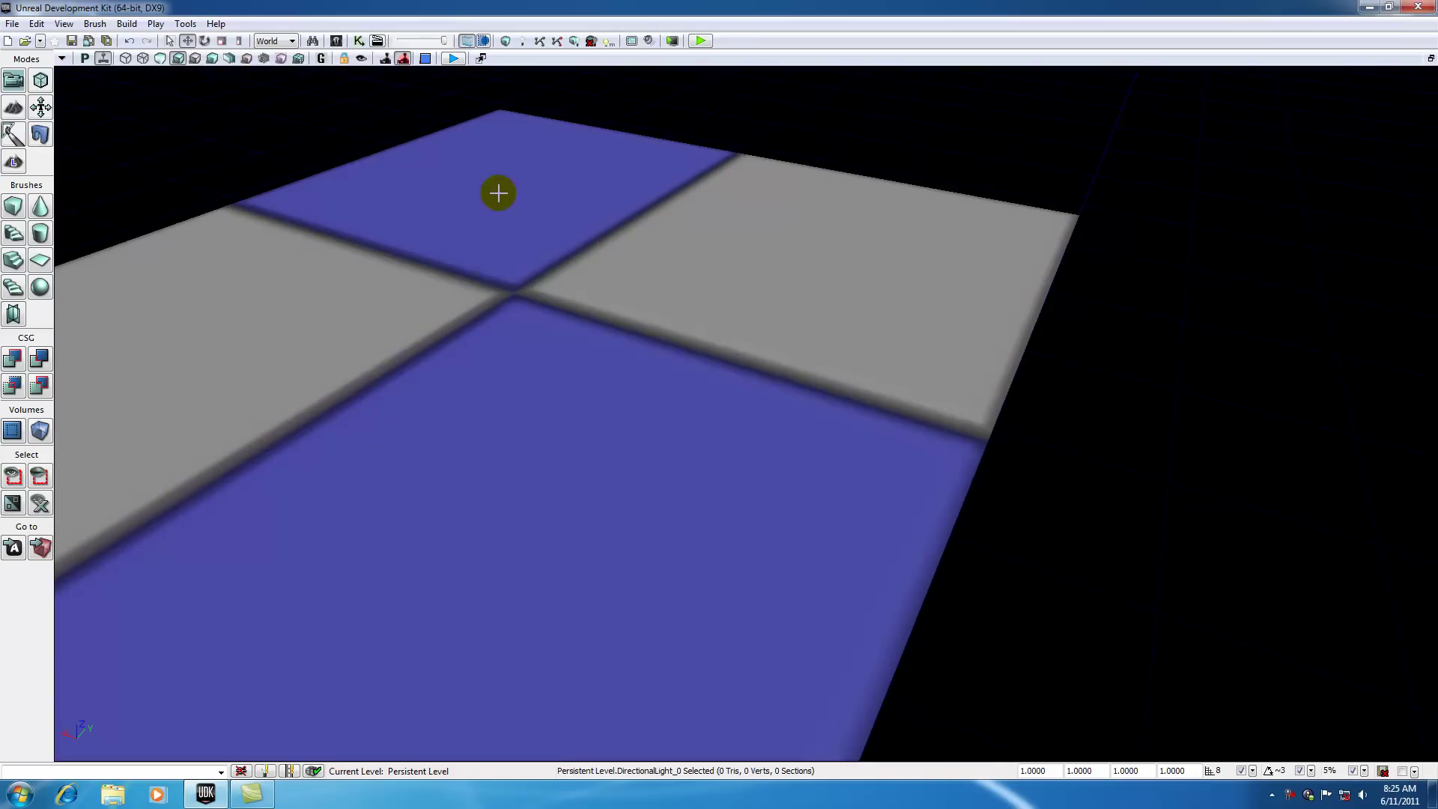
{"action": "right_click_drag", "start_coordinate": [497, 194], "coordinate": [497, 135]}
{"action": "scroll", "coordinate": [479, 269], "scroll_direction": "up", "scroll_amount": 3}
{"action": "scroll", "coordinate": [479, 270], "scroll_direction": "up", "scroll_amount": 2}
{"action": "left_click_drag", "start_coordinate": [349, 284], "coordinate": [271, 228]}
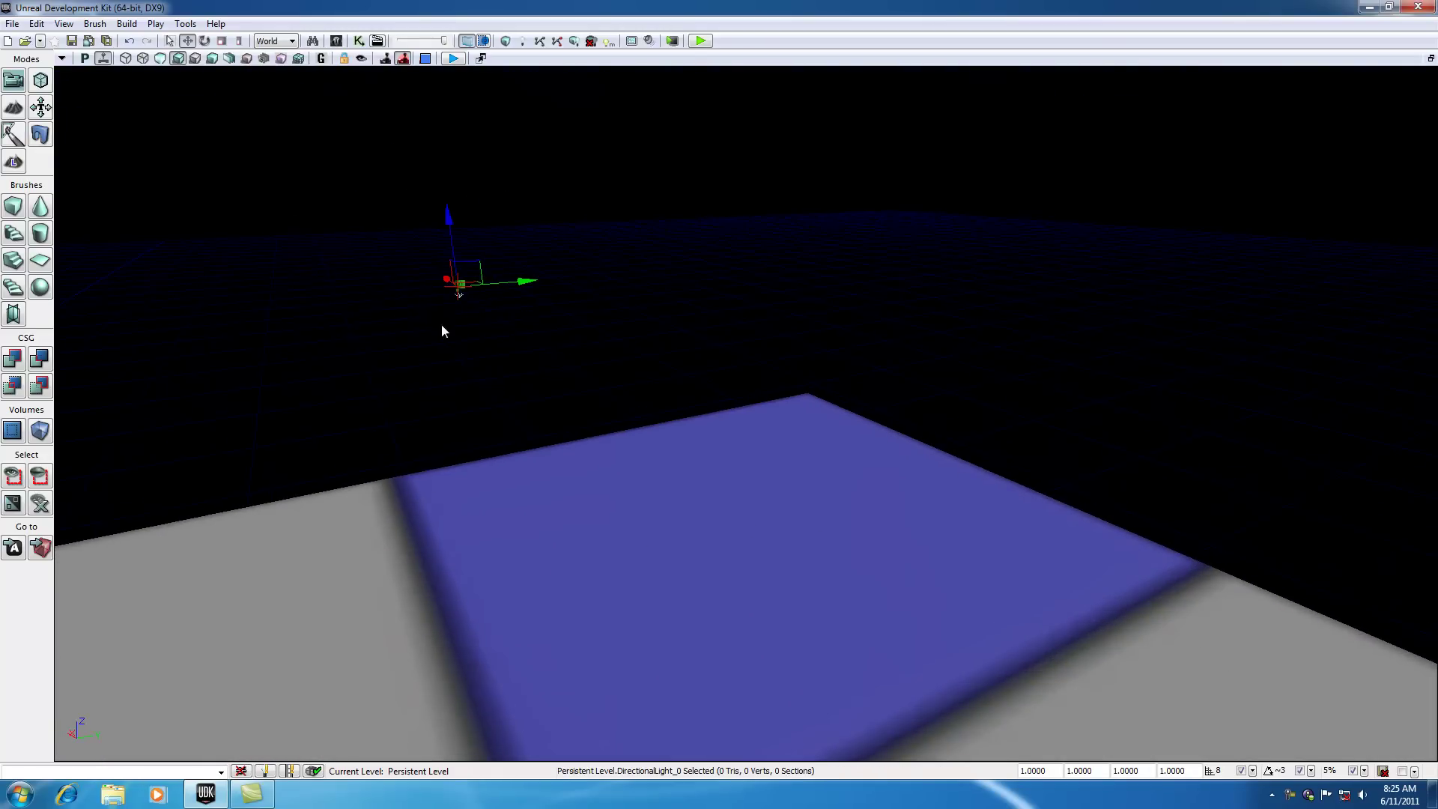
{"action": "scroll", "coordinate": [439, 327], "scroll_direction": "up", "scroll_amount": 2}
{"action": "left_click_drag", "start_coordinate": [402, 367], "coordinate": [318, 403]}
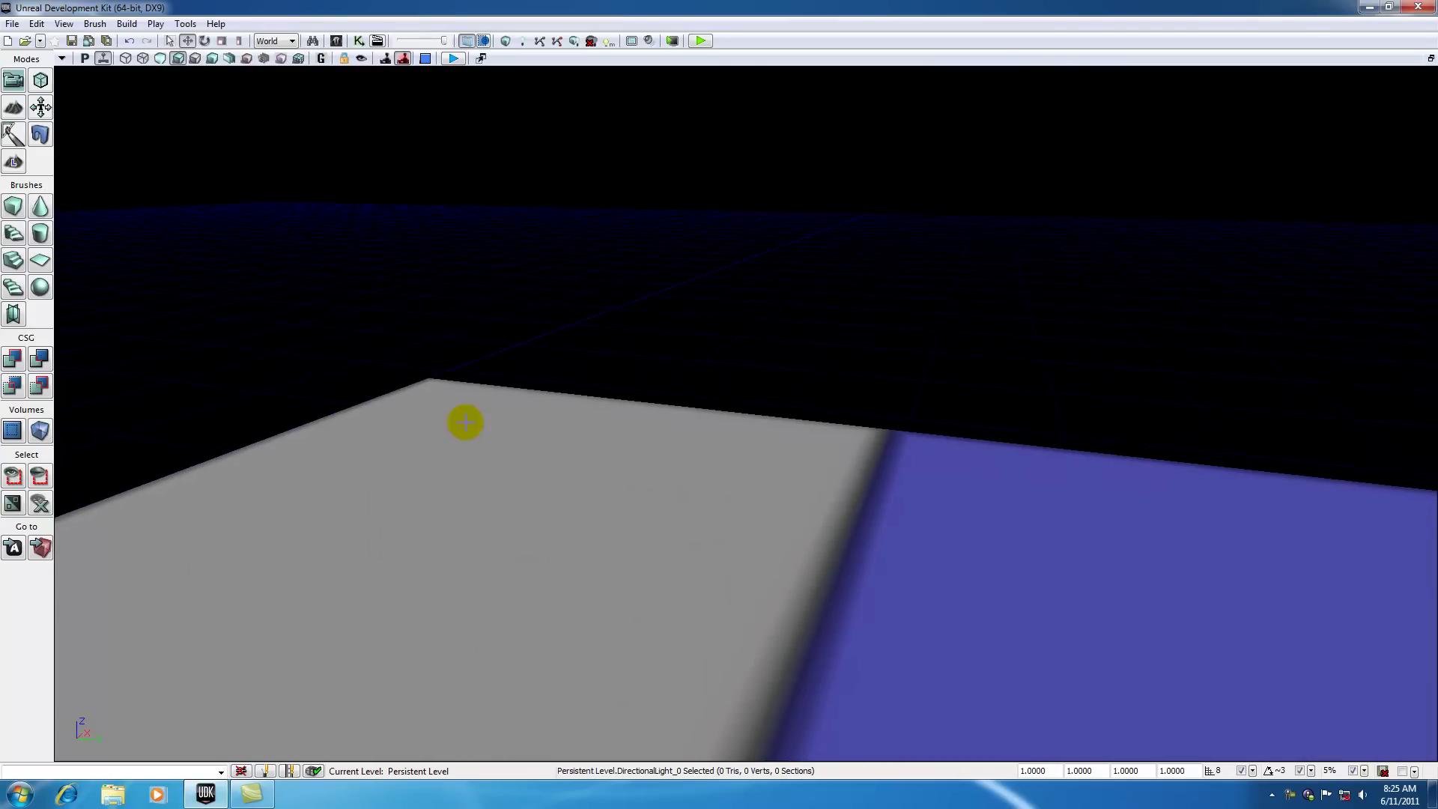
{"action": "left_click_drag", "start_coordinate": [465, 421], "coordinate": [454, 370]}
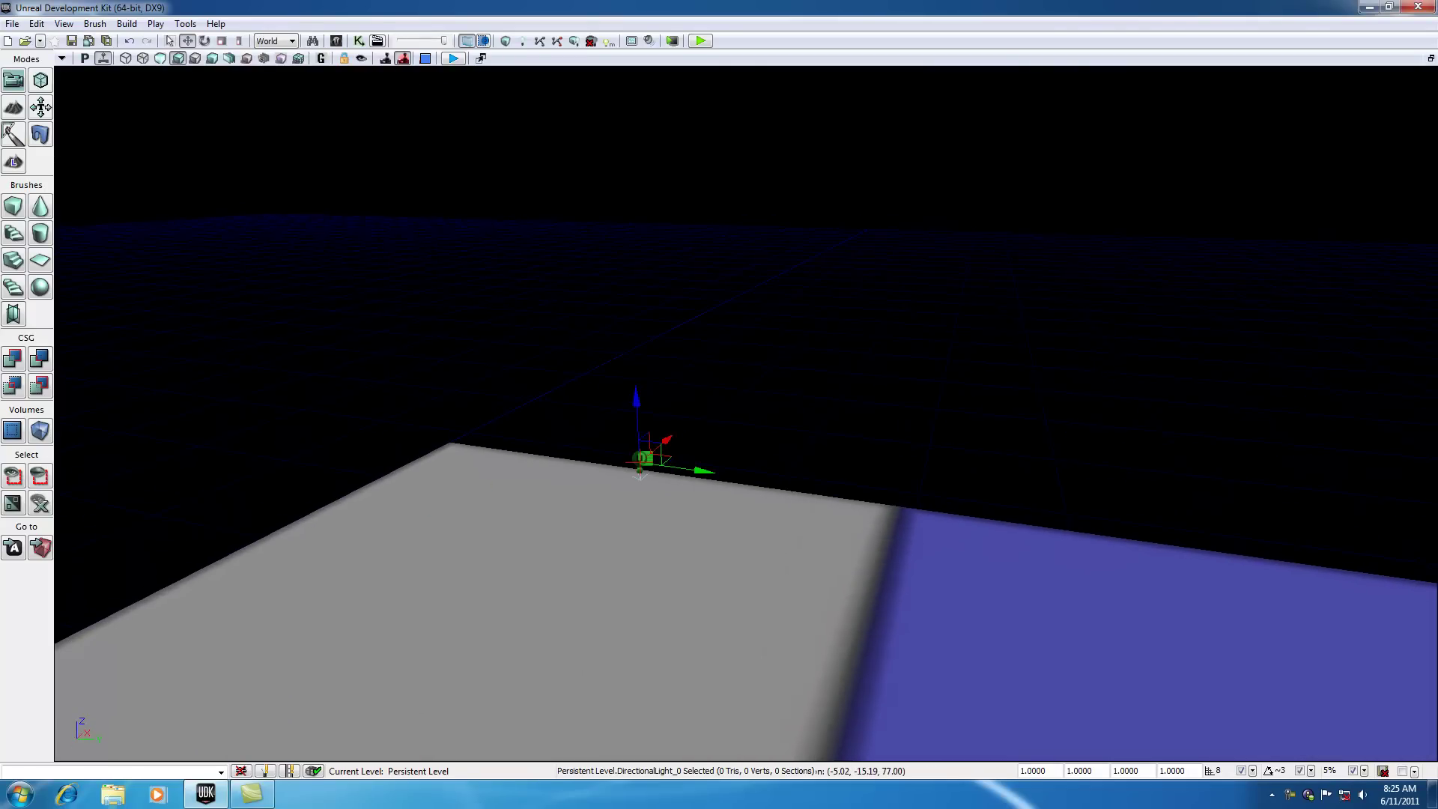
{"action": "double_click", "coordinate": [629, 462]}
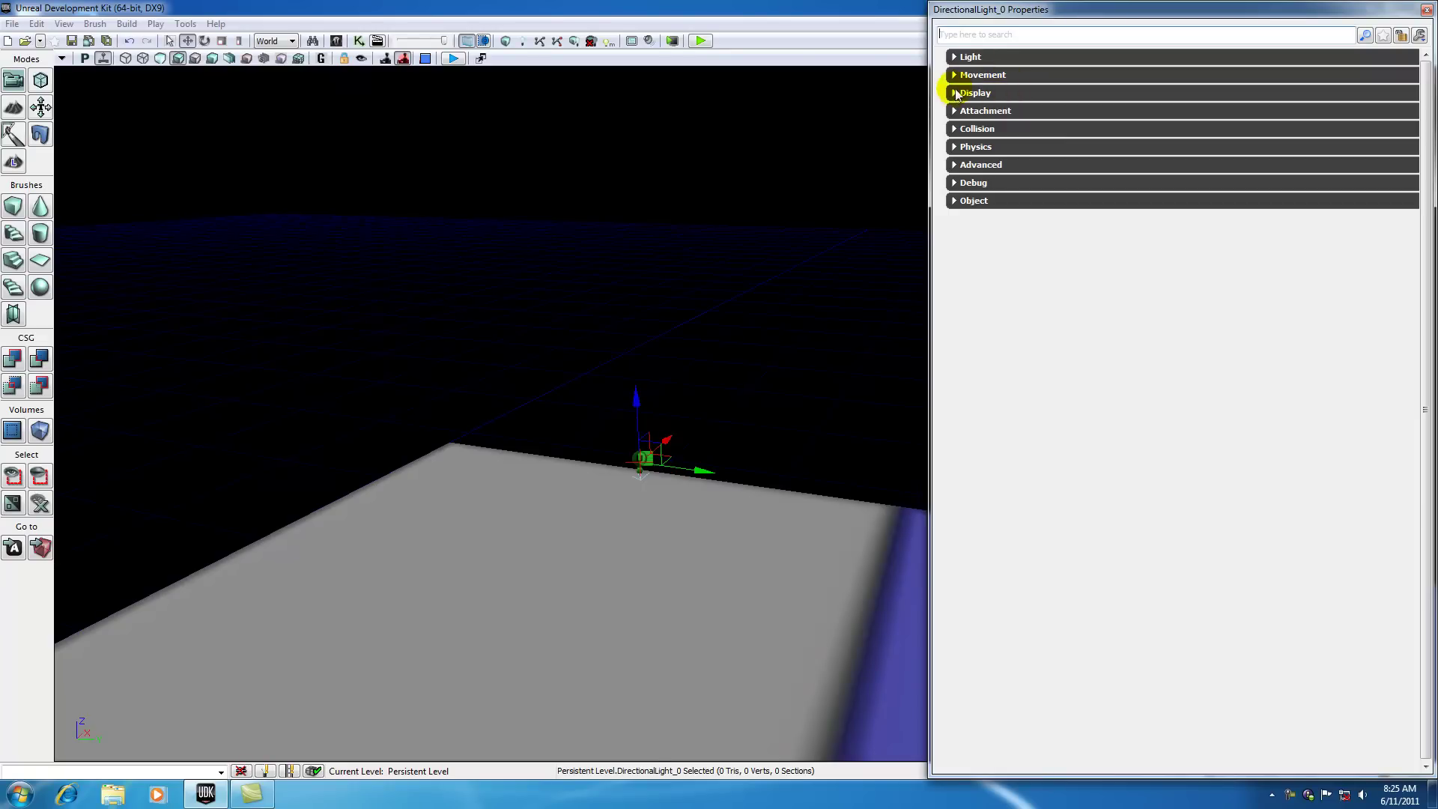
{"action": "left_click", "coordinate": [957, 92]}
{"action": "left_click", "coordinate": [1220, 108]}
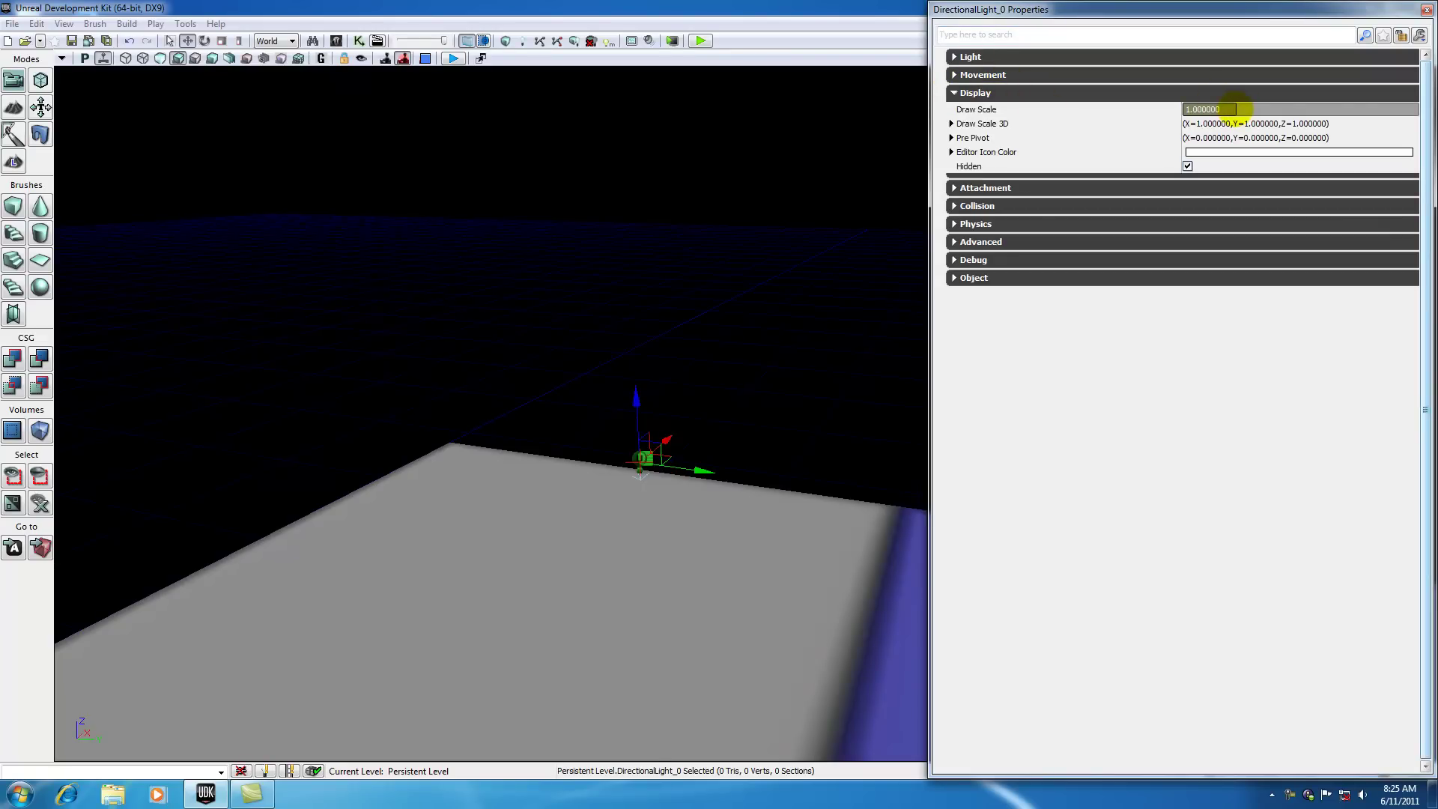
{"action": "type", "text": "4"}
{"action": "key", "text": "Return"}
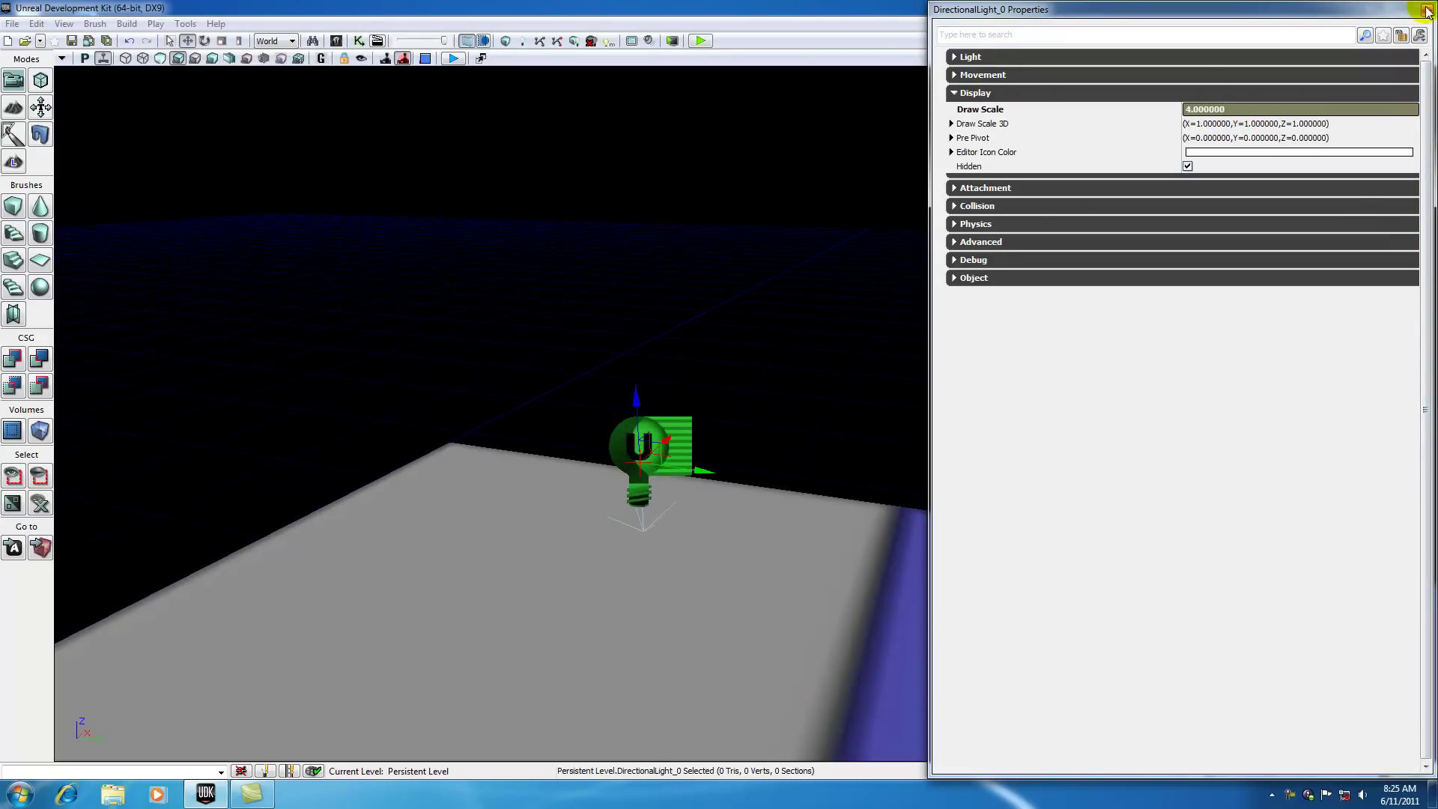
{"action": "left_click", "coordinate": [1427, 11]}
{"action": "left_click_drag", "start_coordinate": [802, 449], "coordinate": [802, 389]}
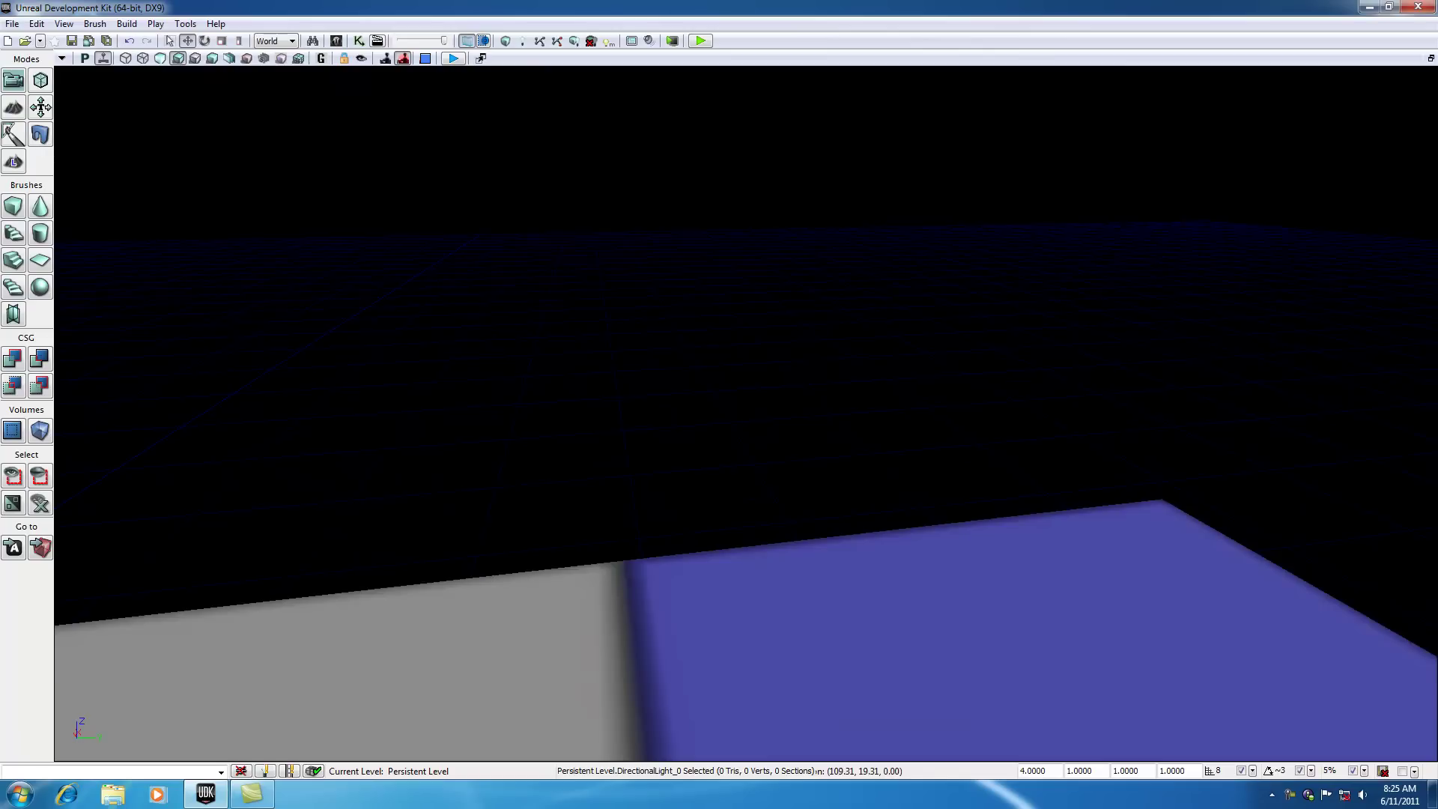
Rotate the directional light above the terrain so that it points down at a slight angle, and deselect it
{"action": "left_click_drag", "start_coordinate": [663, 368], "coordinate": [741, 442]}
{"action": "scroll", "coordinate": [662, 428], "scroll_direction": "down", "scroll_amount": 5}
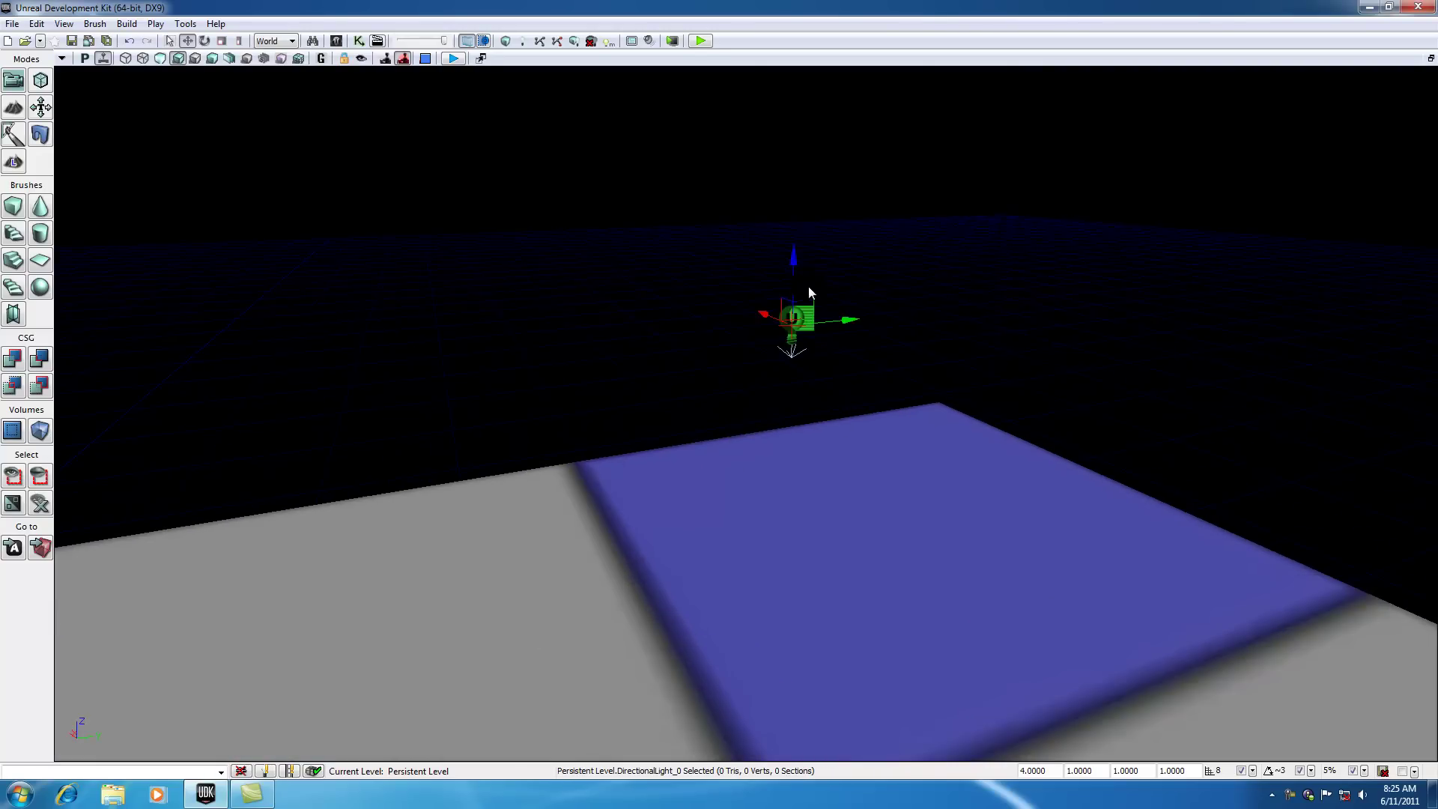
{"action": "left_click", "coordinate": [872, 283]}
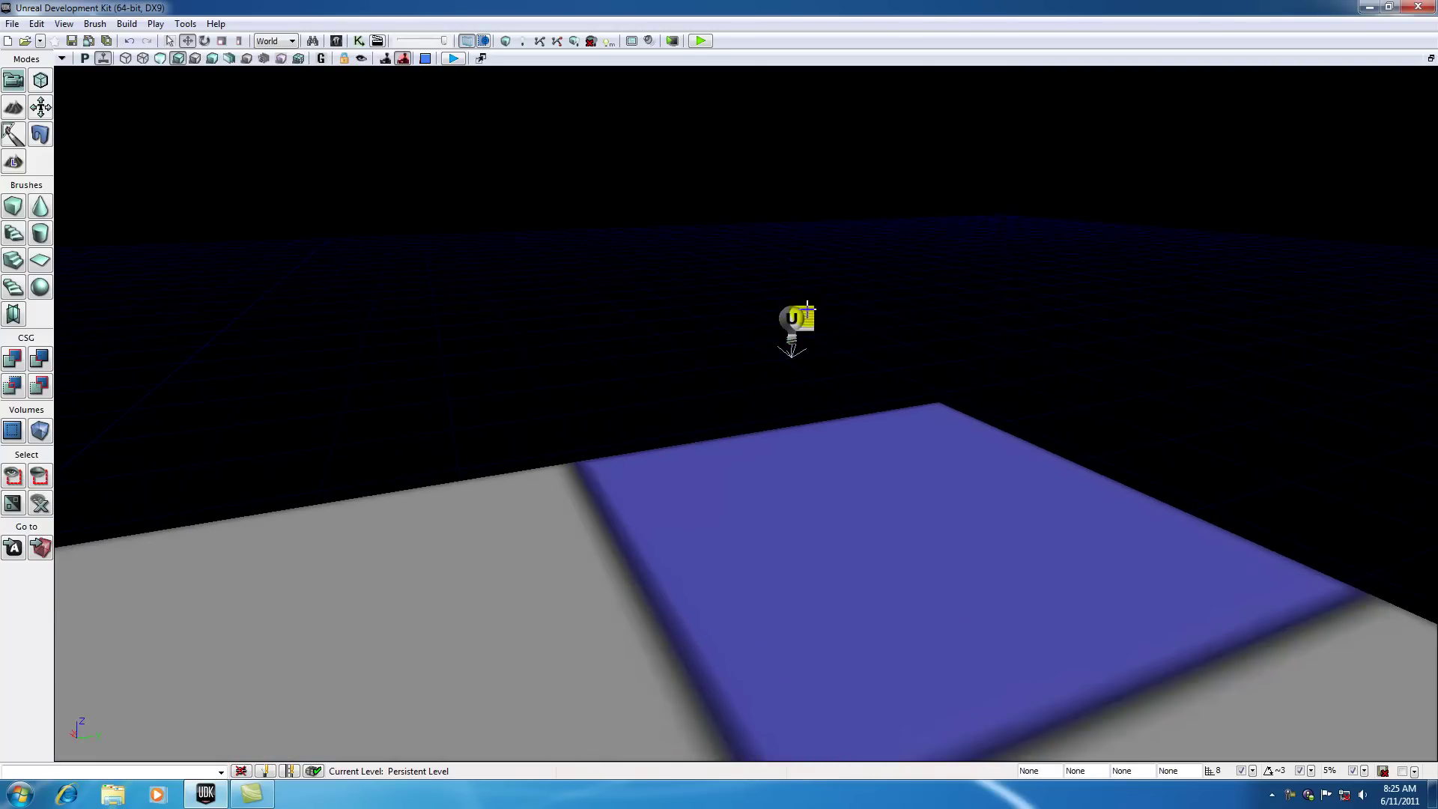
{"action": "left_click", "coordinate": [793, 318]}
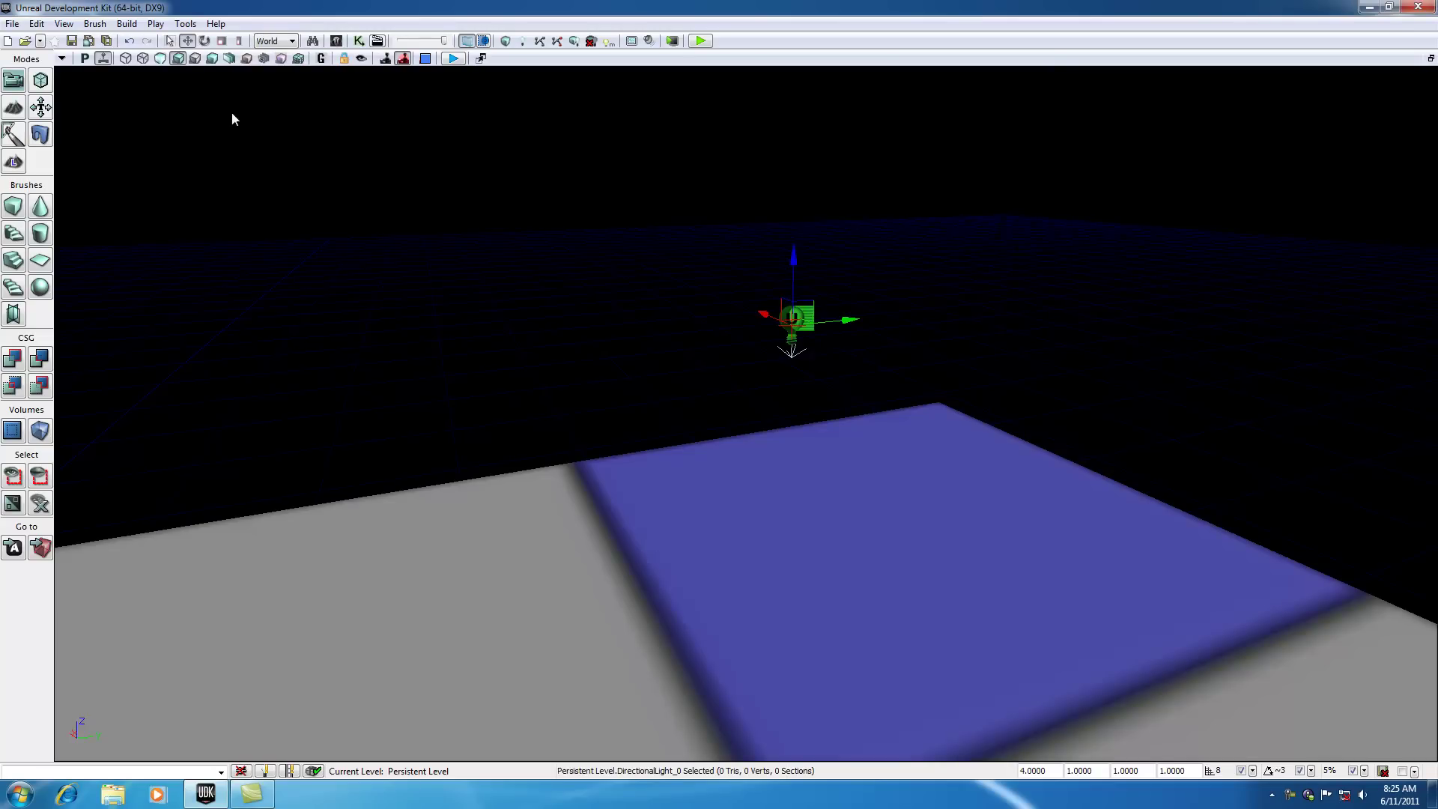
{"action": "left_click", "coordinate": [205, 41]}
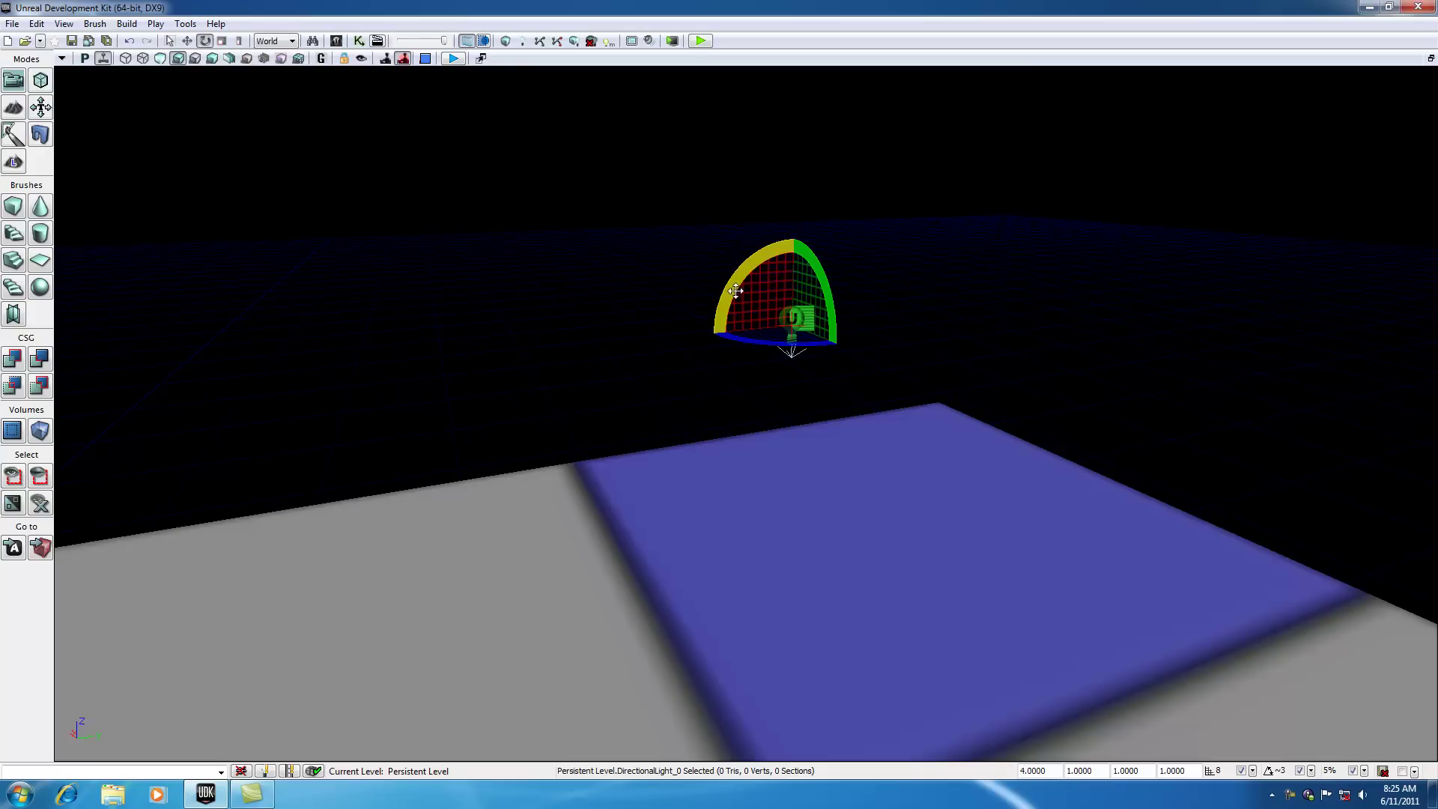
{"action": "left_click_drag", "start_coordinate": [809, 323], "coordinate": [808, 356]}
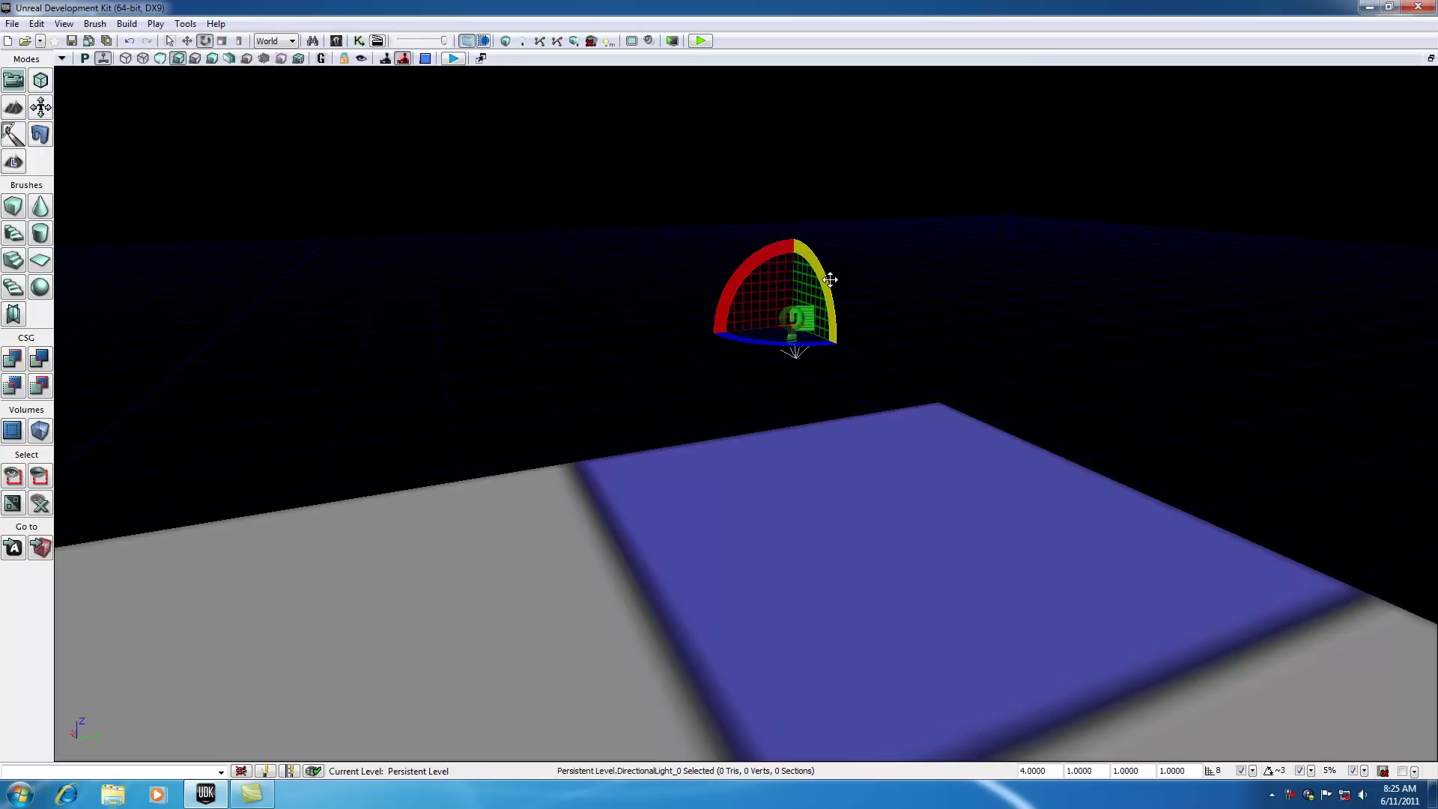
{"action": "left_click_drag", "start_coordinate": [715, 478], "coordinate": [778, 524]}
{"action": "left_click_drag", "start_coordinate": [794, 341], "coordinate": [707, 465]}
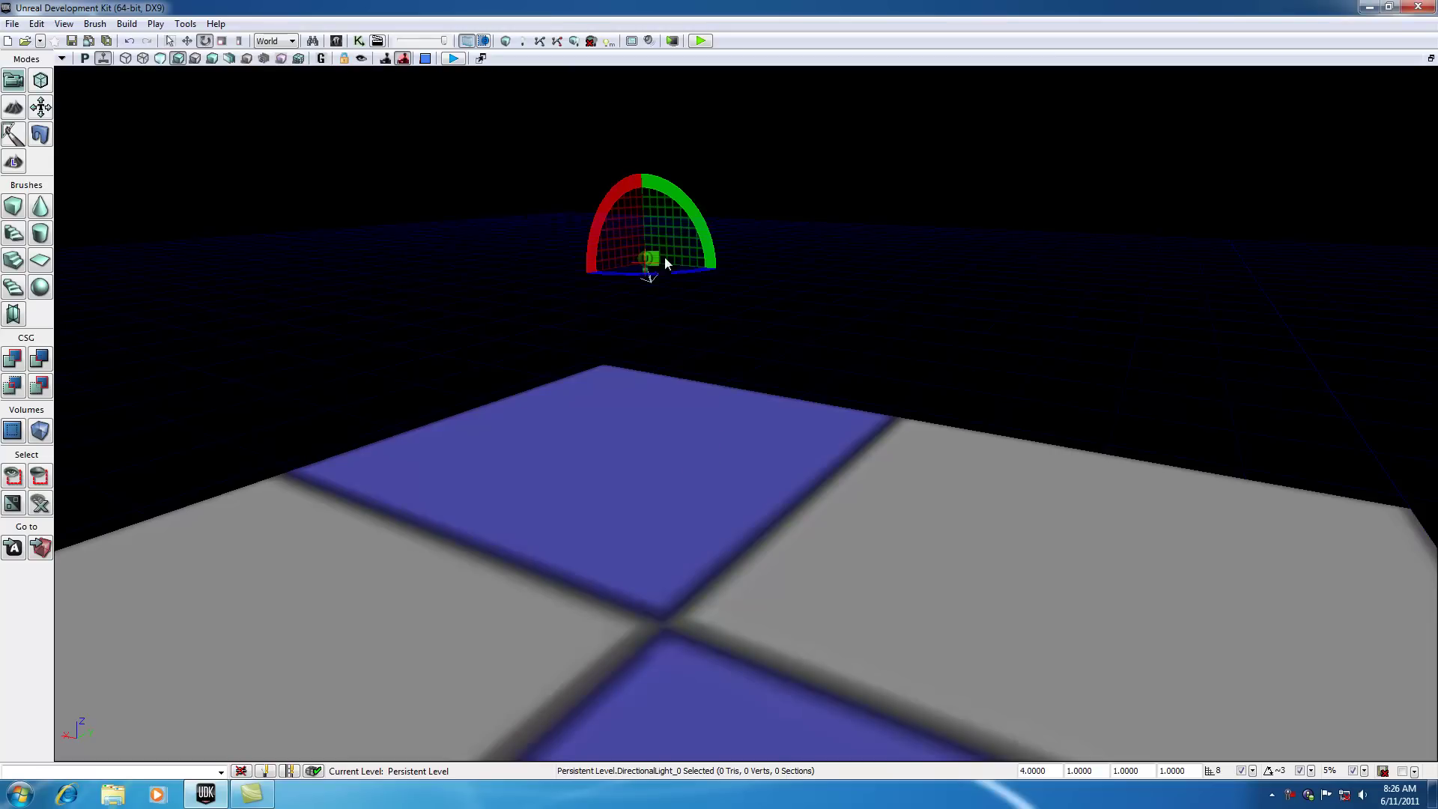
{"action": "left_click_drag", "start_coordinate": [604, 205], "coordinate": [604, 204]}
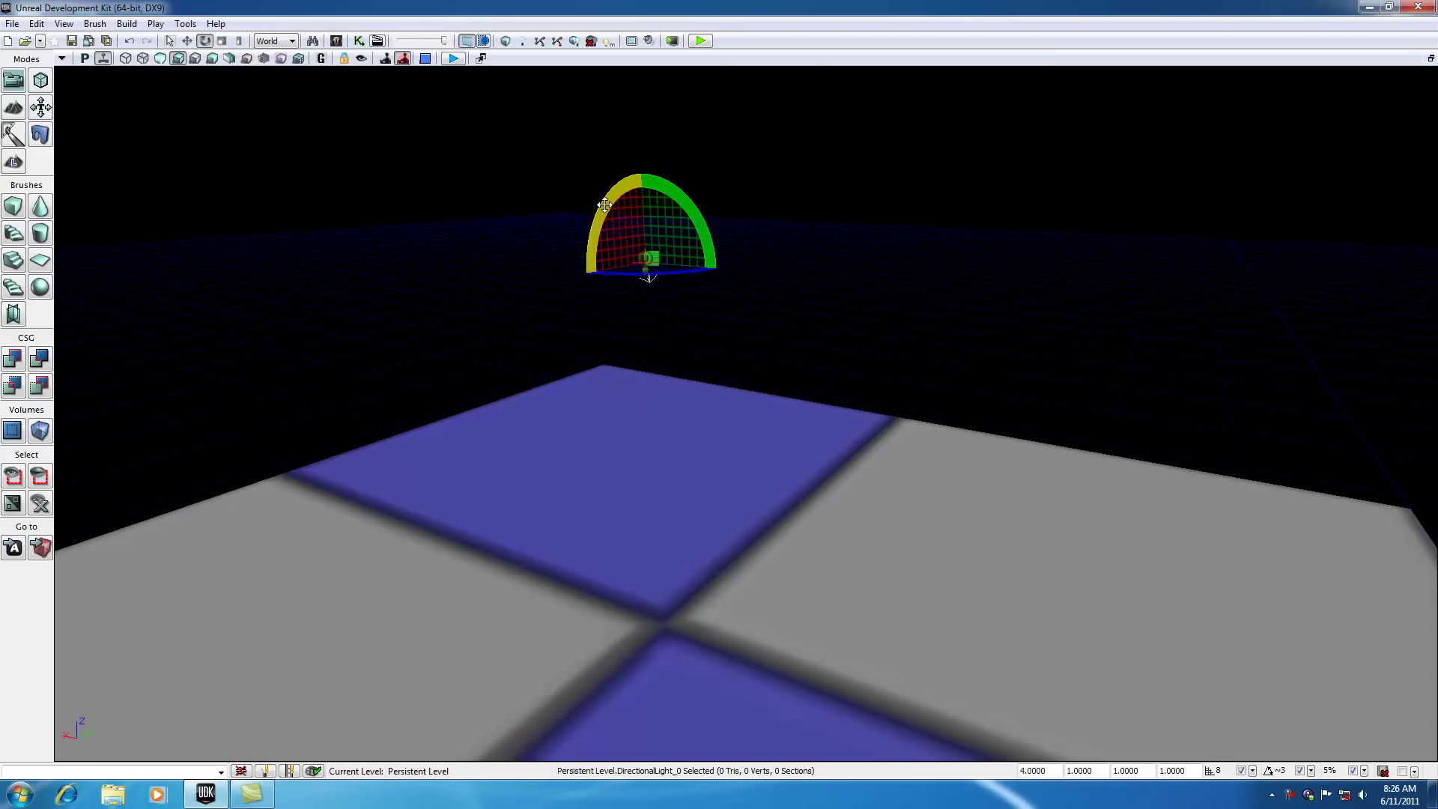
{"action": "left_click", "coordinate": [568, 330]}
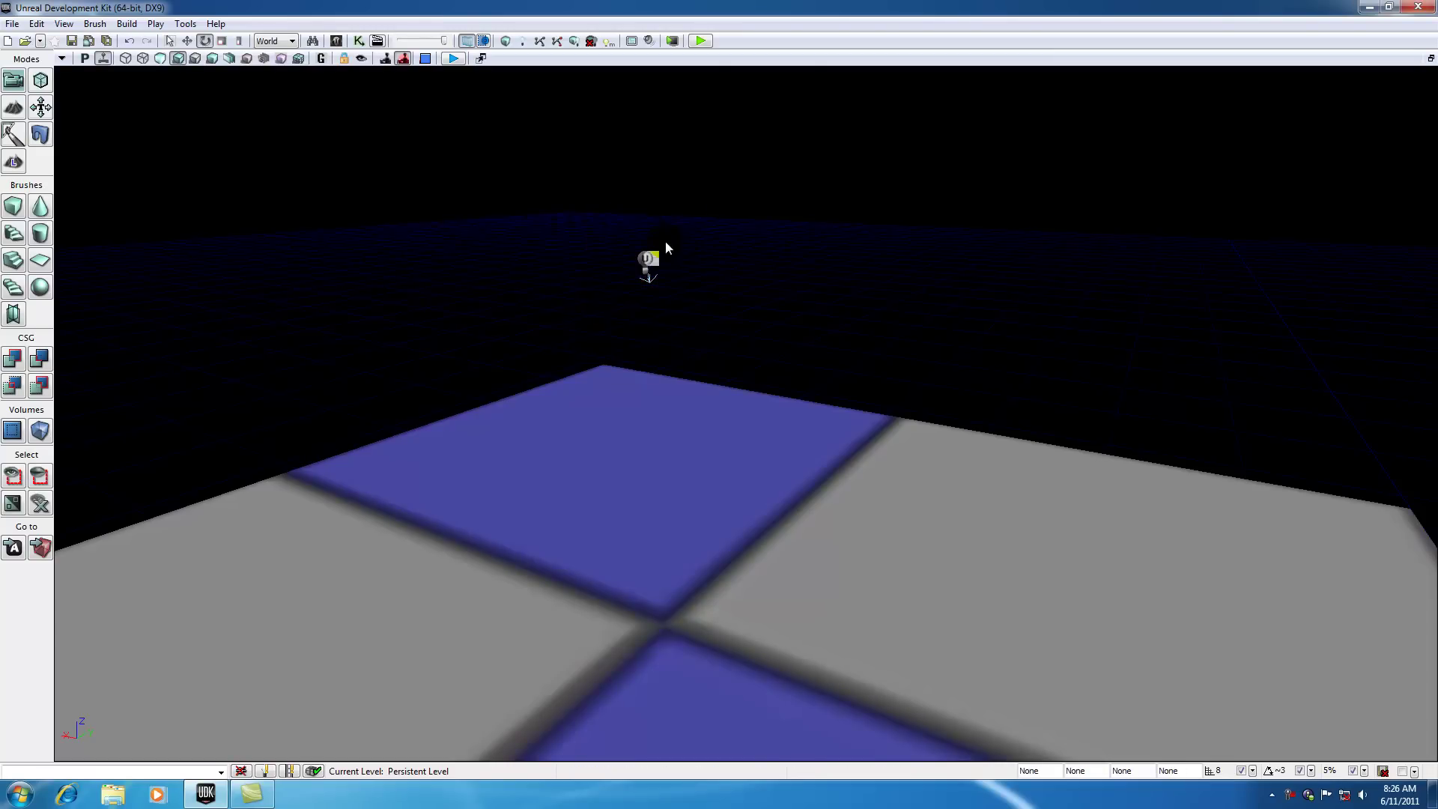
Open the terrain editing tools for the terrain and place their window clear of its surface
{"action": "left_click_drag", "start_coordinate": [578, 210], "coordinate": [581, 215]}
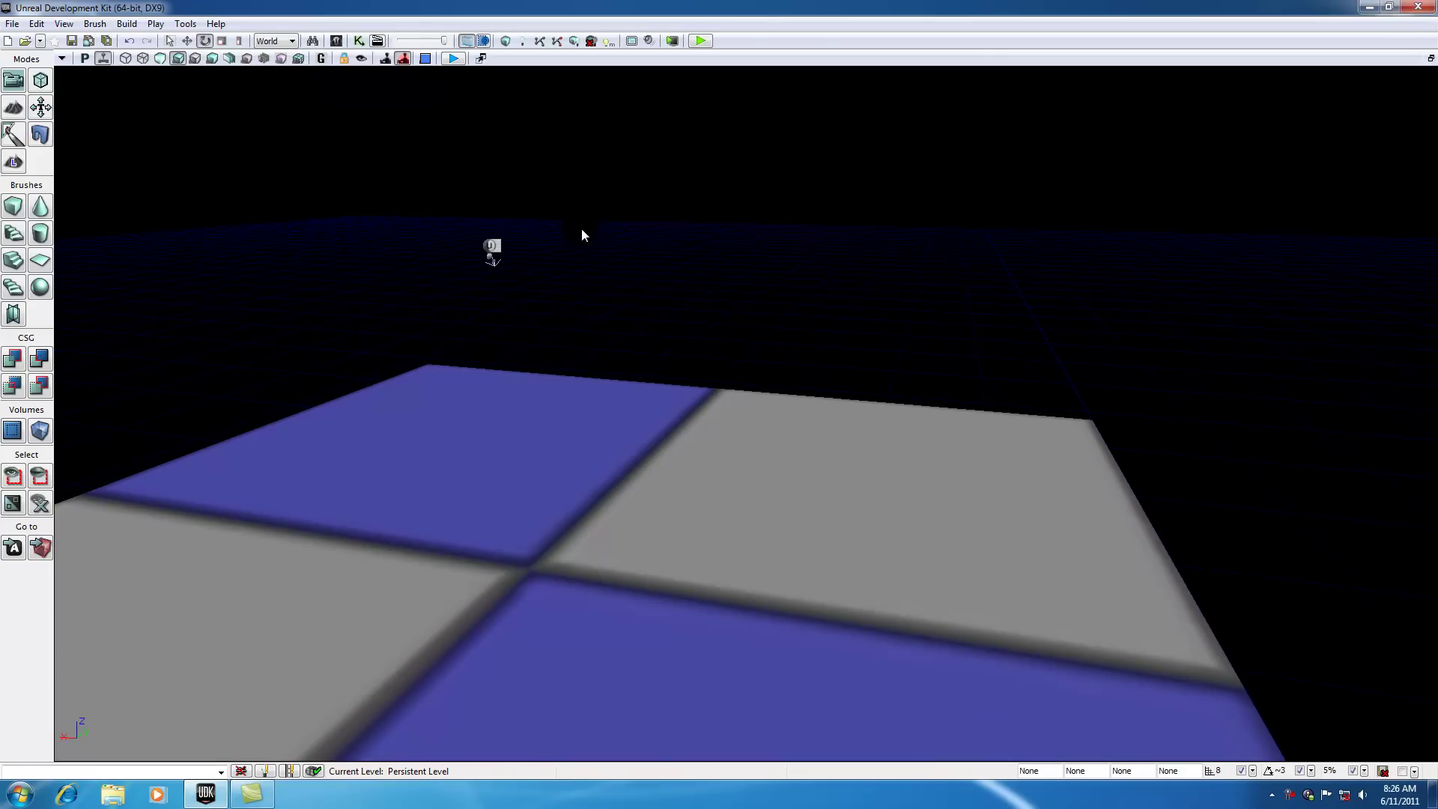
{"action": "left_click_drag", "start_coordinate": [536, 388], "coordinate": [536, 466]}
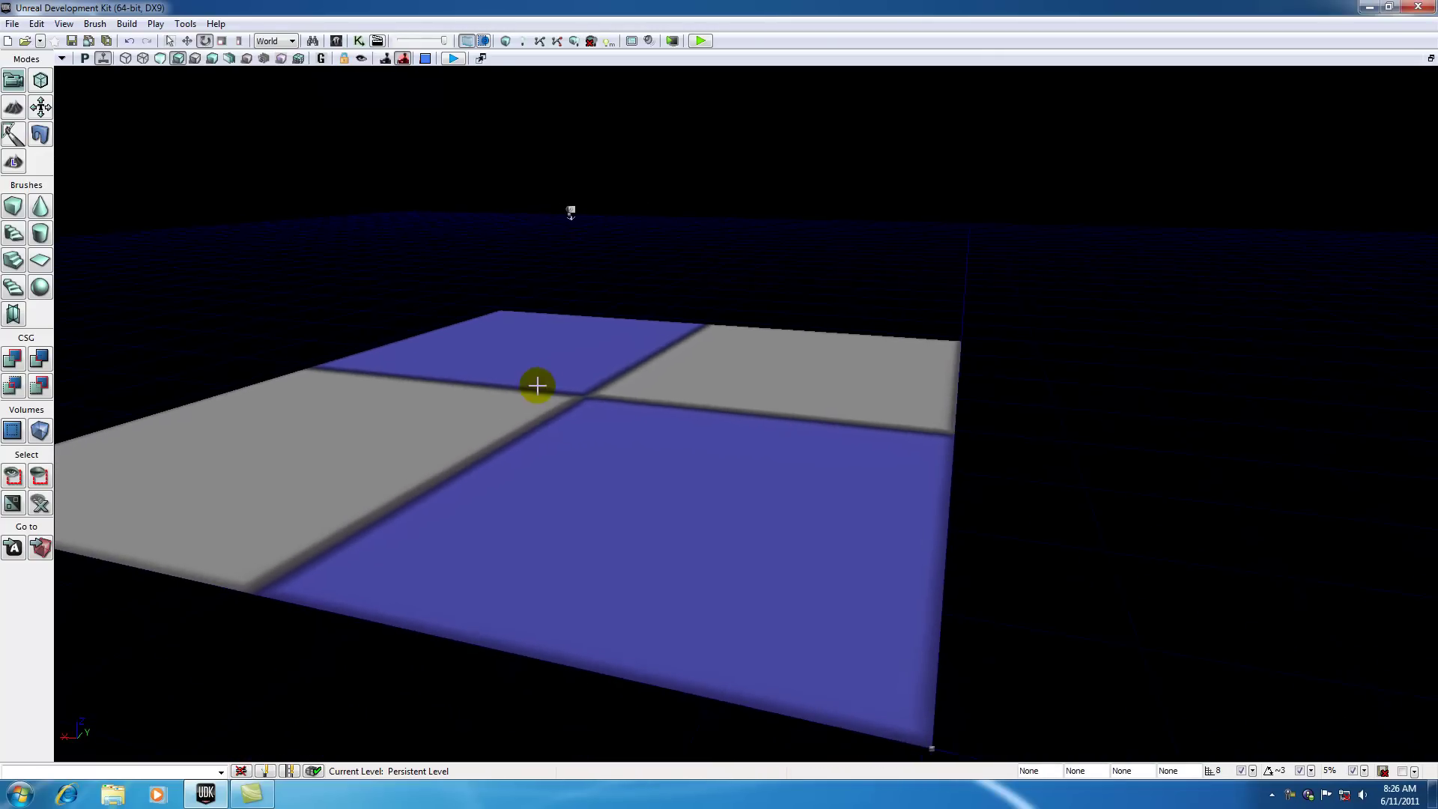
{"action": "middle_click_drag", "start_coordinate": [537, 386], "coordinate": [483, 337]}
{"action": "right_click_drag", "start_coordinate": [483, 361], "coordinate": [495, 402]}
{"action": "middle_click_drag", "start_coordinate": [483, 360], "coordinate": [483, 348]}
{"action": "right_click_drag", "start_coordinate": [483, 360], "coordinate": [481, 366]}
{"action": "mouse_move", "coordinate": [483, 360]}
{"action": "left_mouse_down"}
{"action": "mouse_move", "coordinate": [490, 326]}
{"action": "mouse_move", "coordinate": [480, 364]}
{"action": "left_mouse_up"}
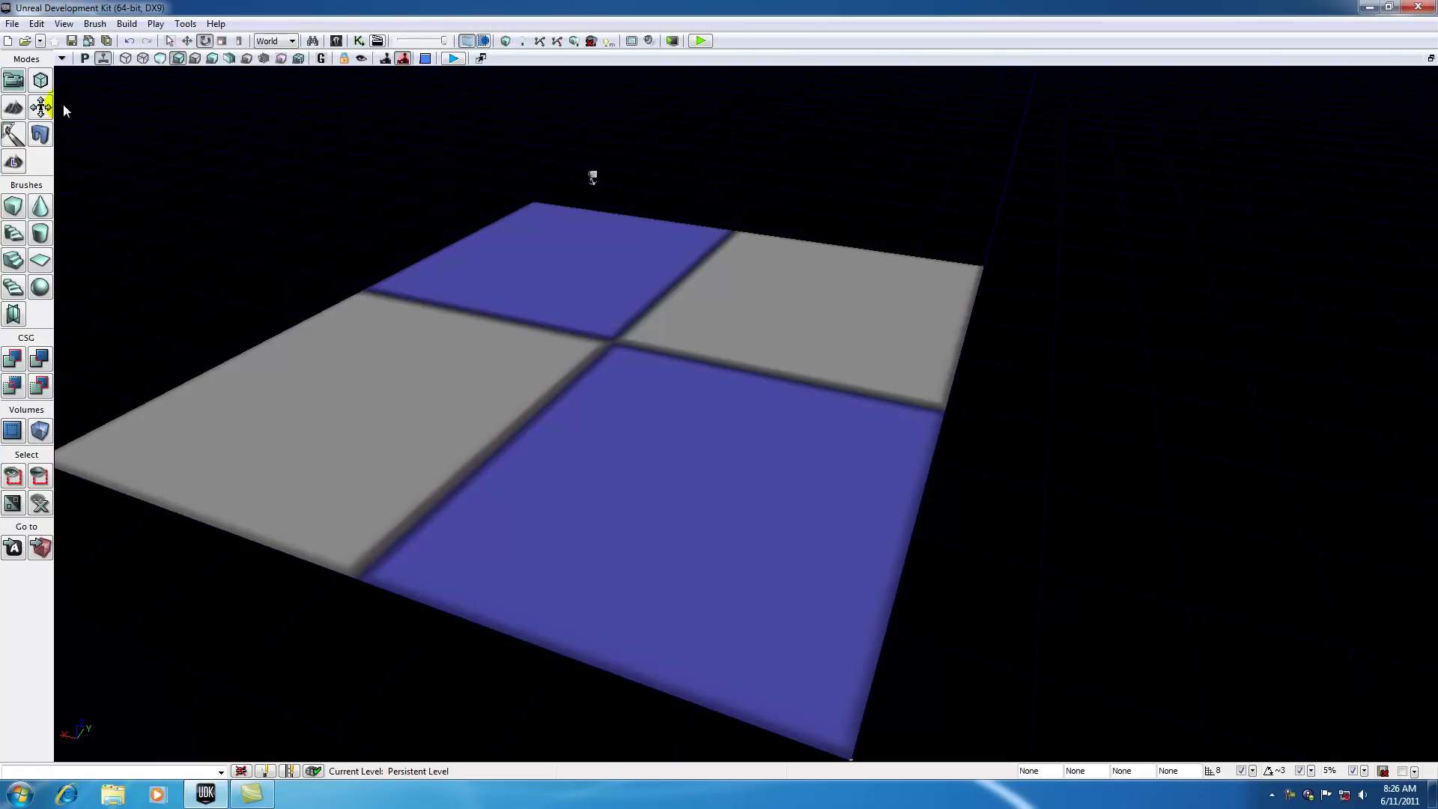
{"action": "left_click", "coordinate": [12, 110]}
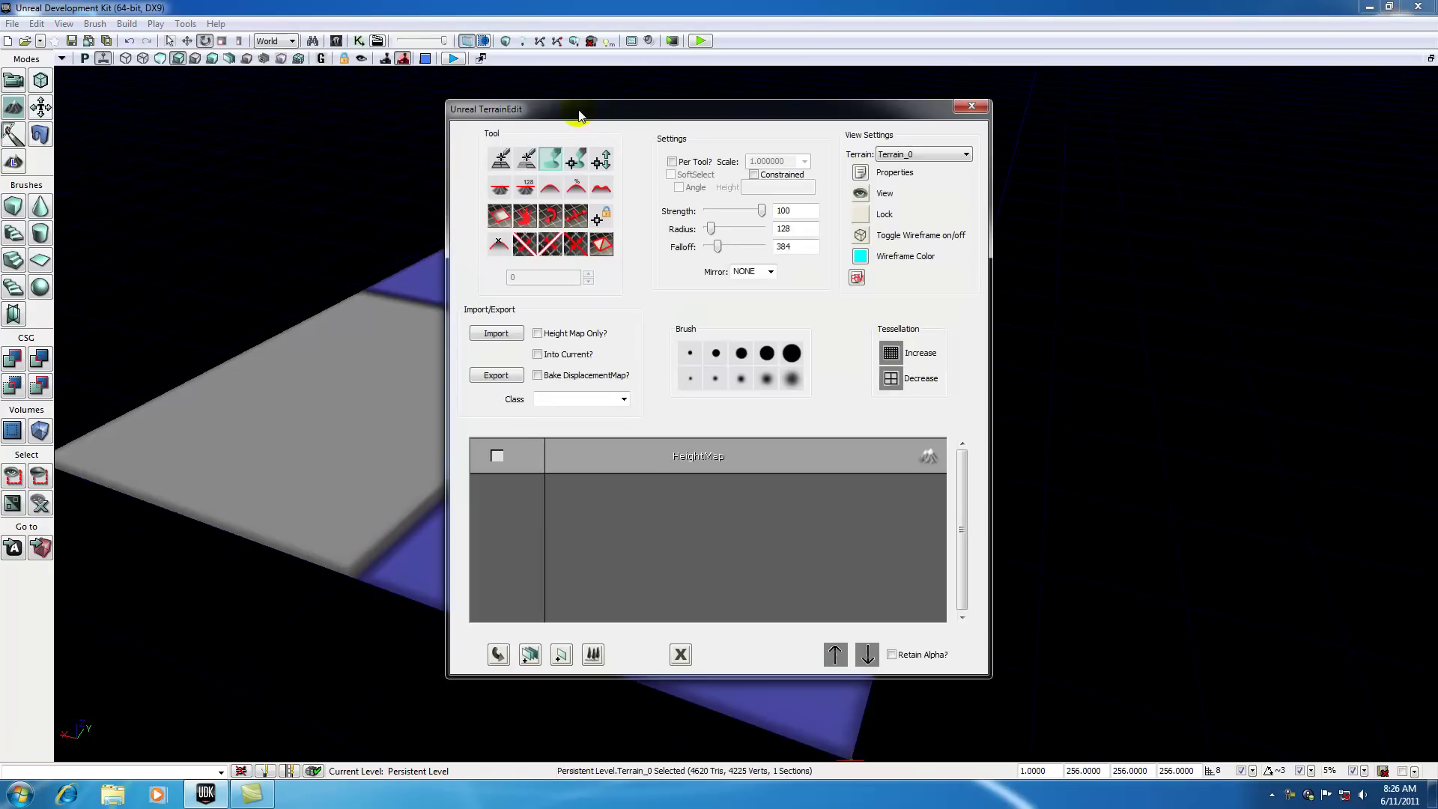
{"action": "left_click_drag", "start_coordinate": [593, 118], "coordinate": [1028, 114]}
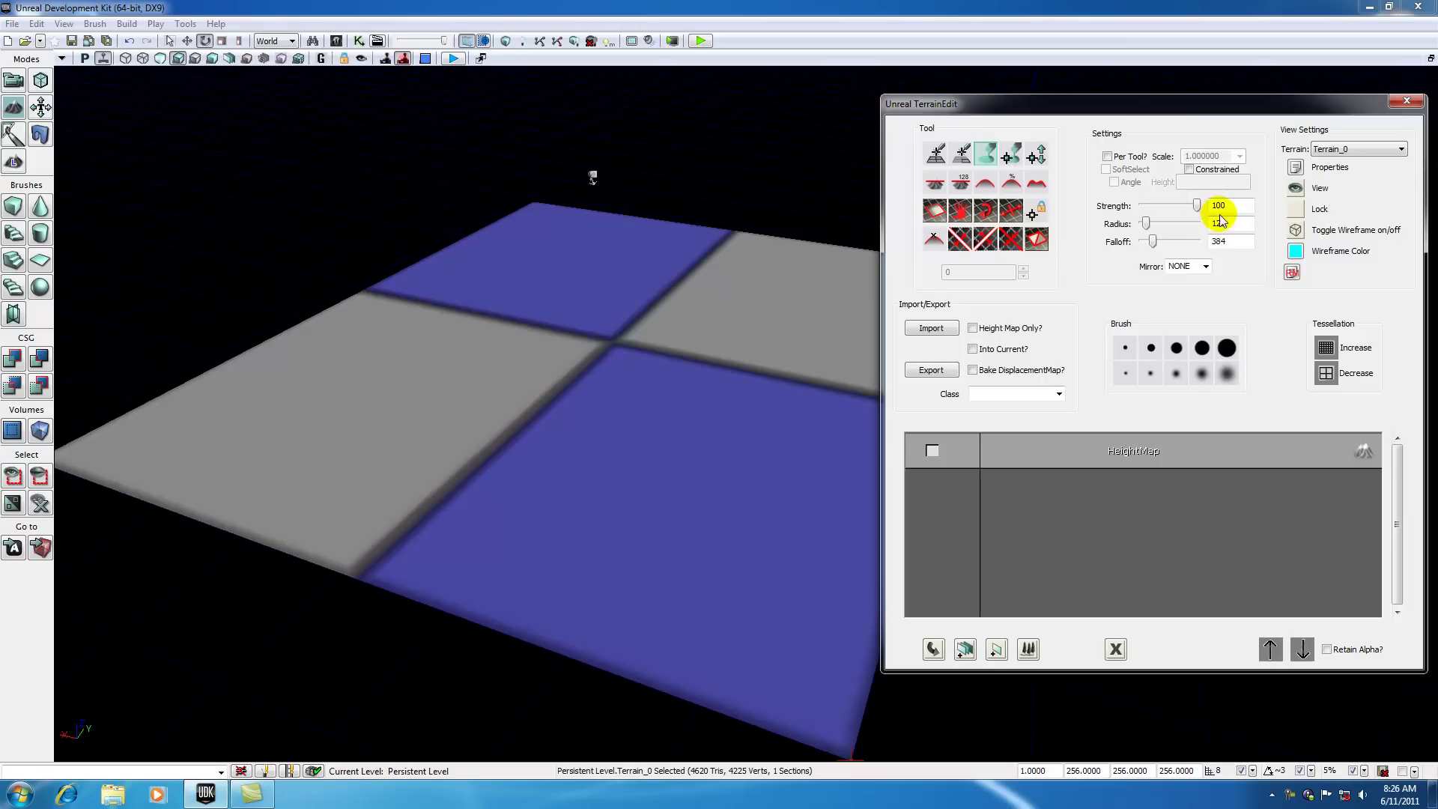
Set the brush strength to 59, radius to 421 and falloff to 729, and choose the Paint tool with the HeightMap layer
{"action": "left_click_drag", "start_coordinate": [1197, 206], "coordinate": [1162, 241]}
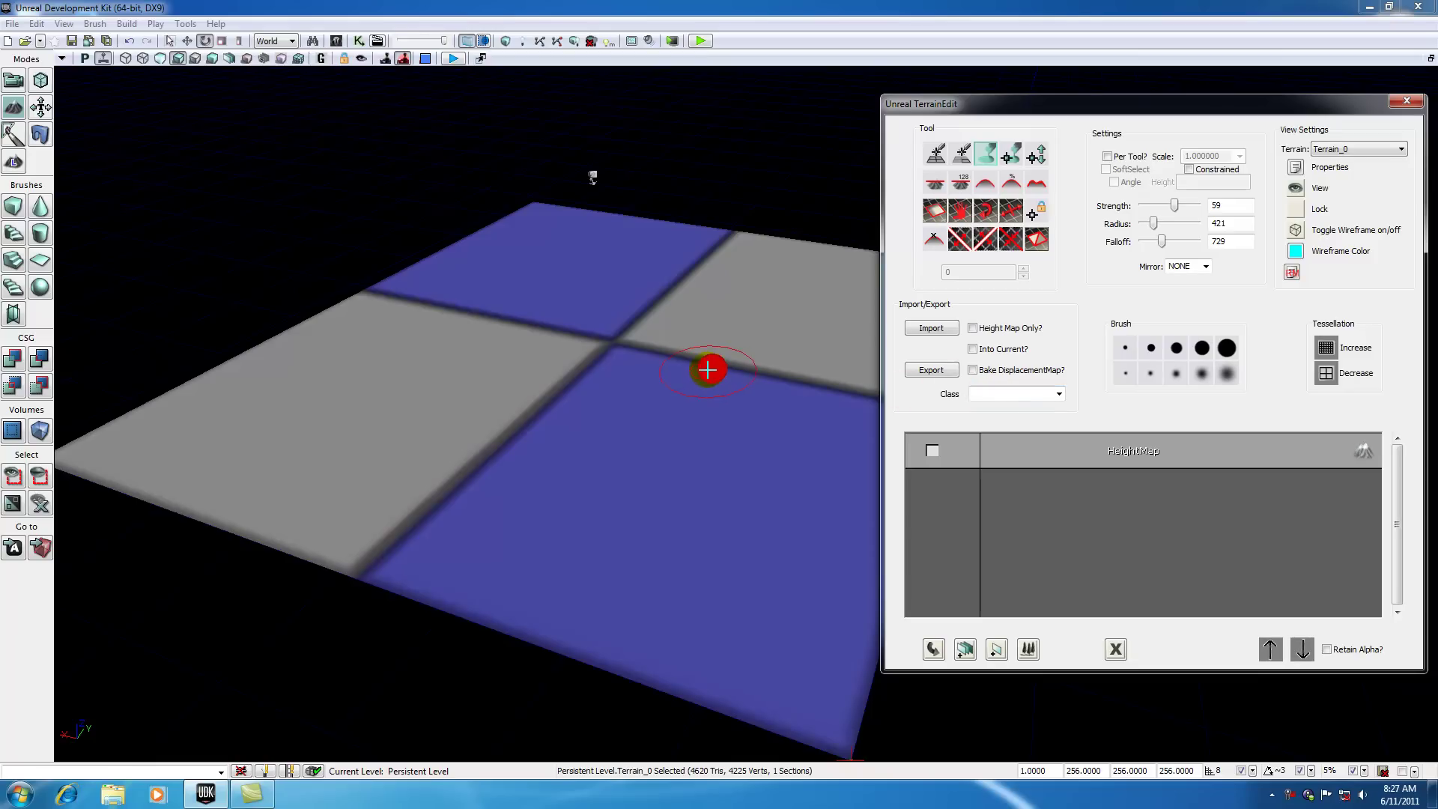
{"action": "mouse_move", "coordinate": [706, 370]}
{"action": "left_mouse_down"}
{"action": "mouse_move", "coordinate": [734, 375]}
{"action": "mouse_move", "coordinate": [707, 370]}
{"action": "left_mouse_up"}
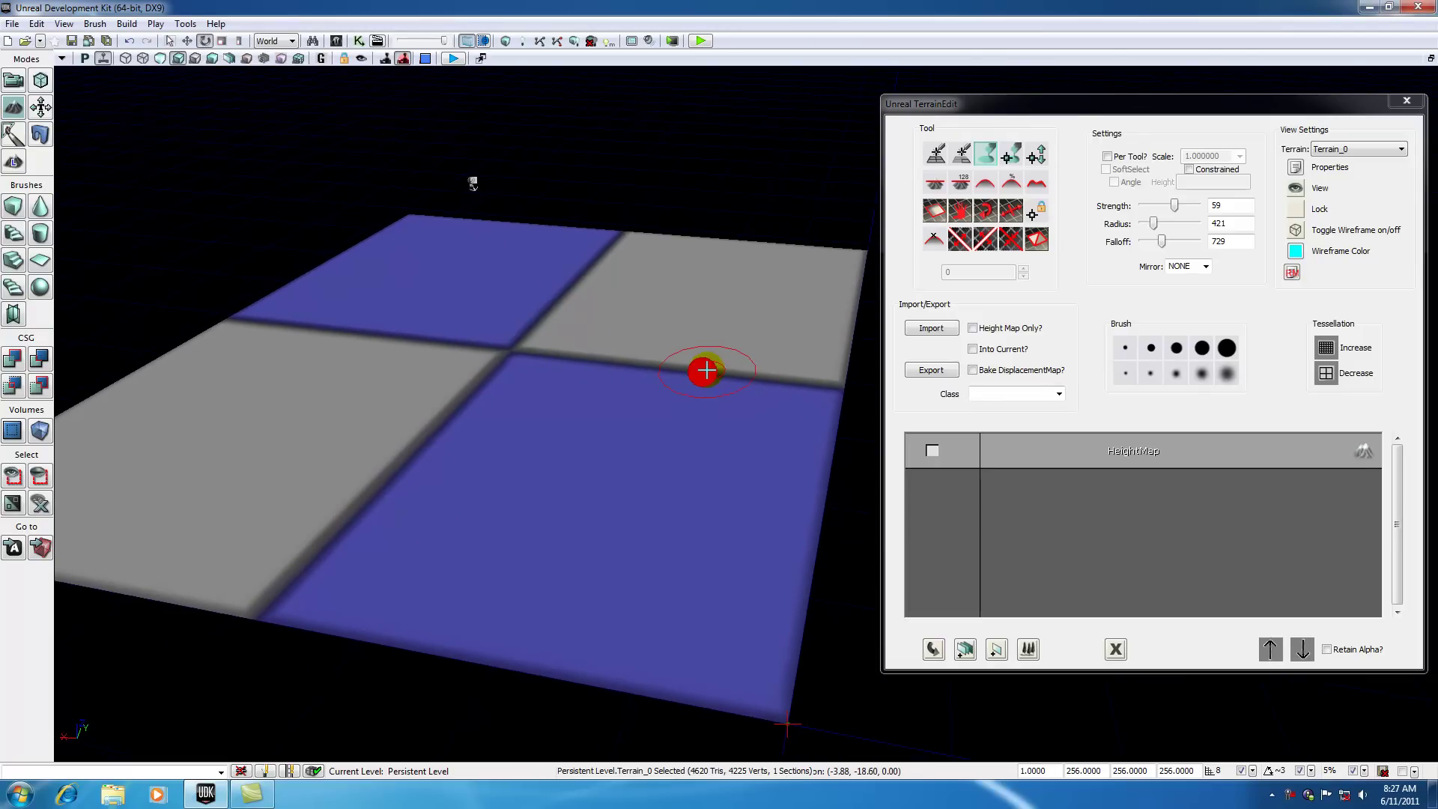
{"action": "left_click", "coordinate": [985, 156]}
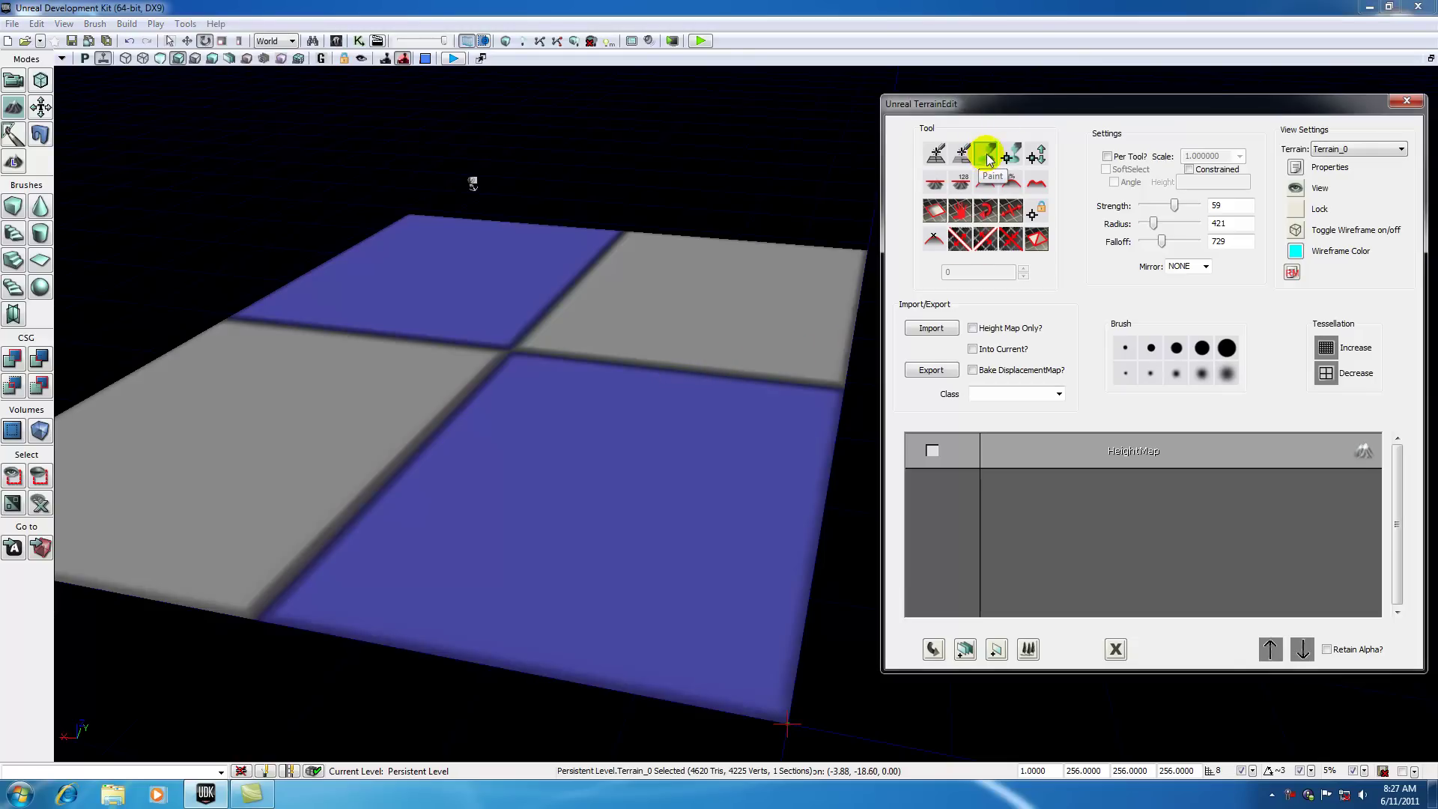
{"action": "left_click", "coordinate": [1134, 453]}
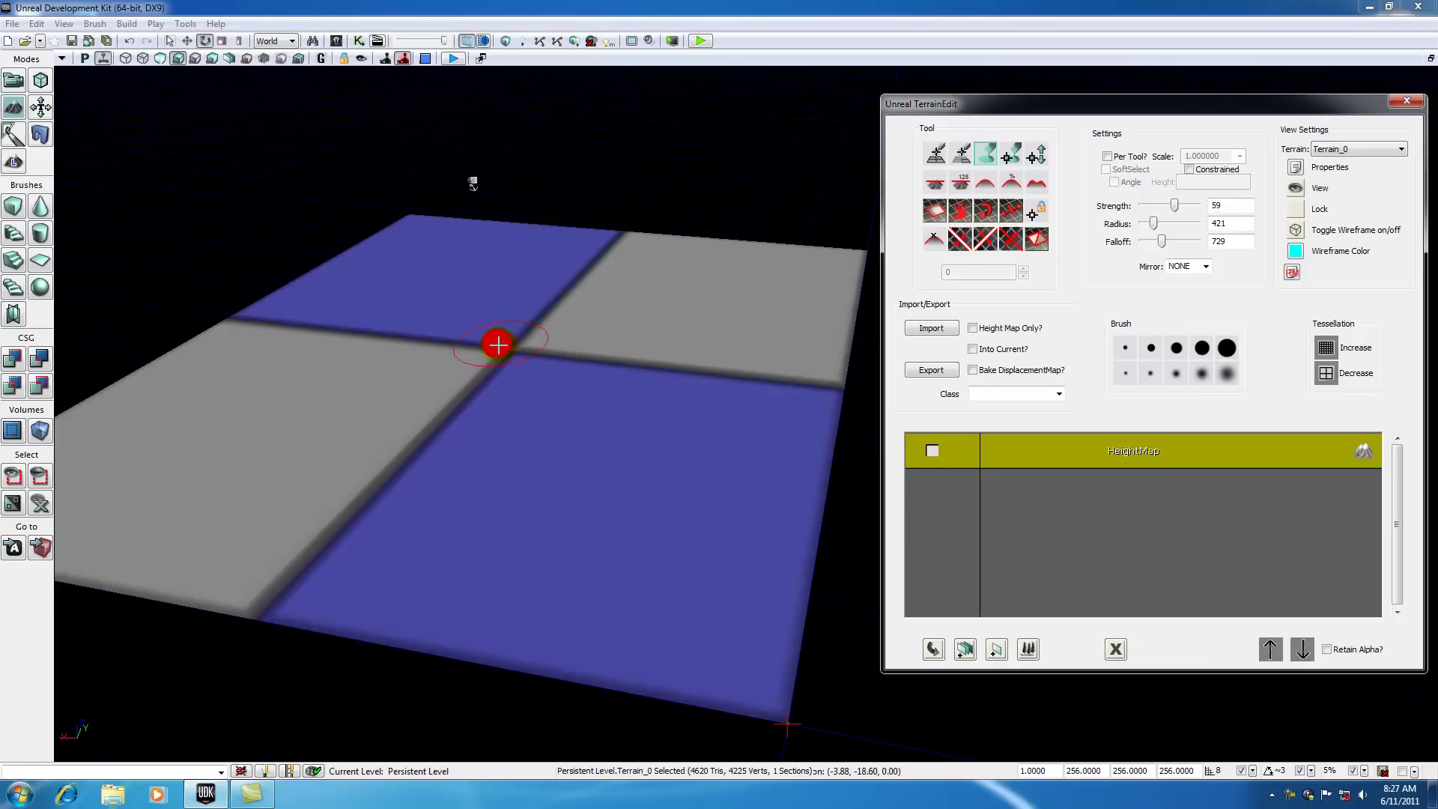
{"action": "mouse_move", "coordinate": [498, 345]}
{"action": "left_mouse_down", "text": "ctrl"}
{"action": "mouse_move", "coordinate": [505, 322]}
{"action": "mouse_move", "coordinate": [519, 340]}
{"action": "mouse_move", "coordinate": [491, 344]}
{"action": "mouse_move", "coordinate": [497, 378]}
{"action": "mouse_move", "coordinate": [497, 340]}
{"action": "mouse_move", "coordinate": [500, 352]}
{"action": "left_mouse_up", "text": "ctrl"}
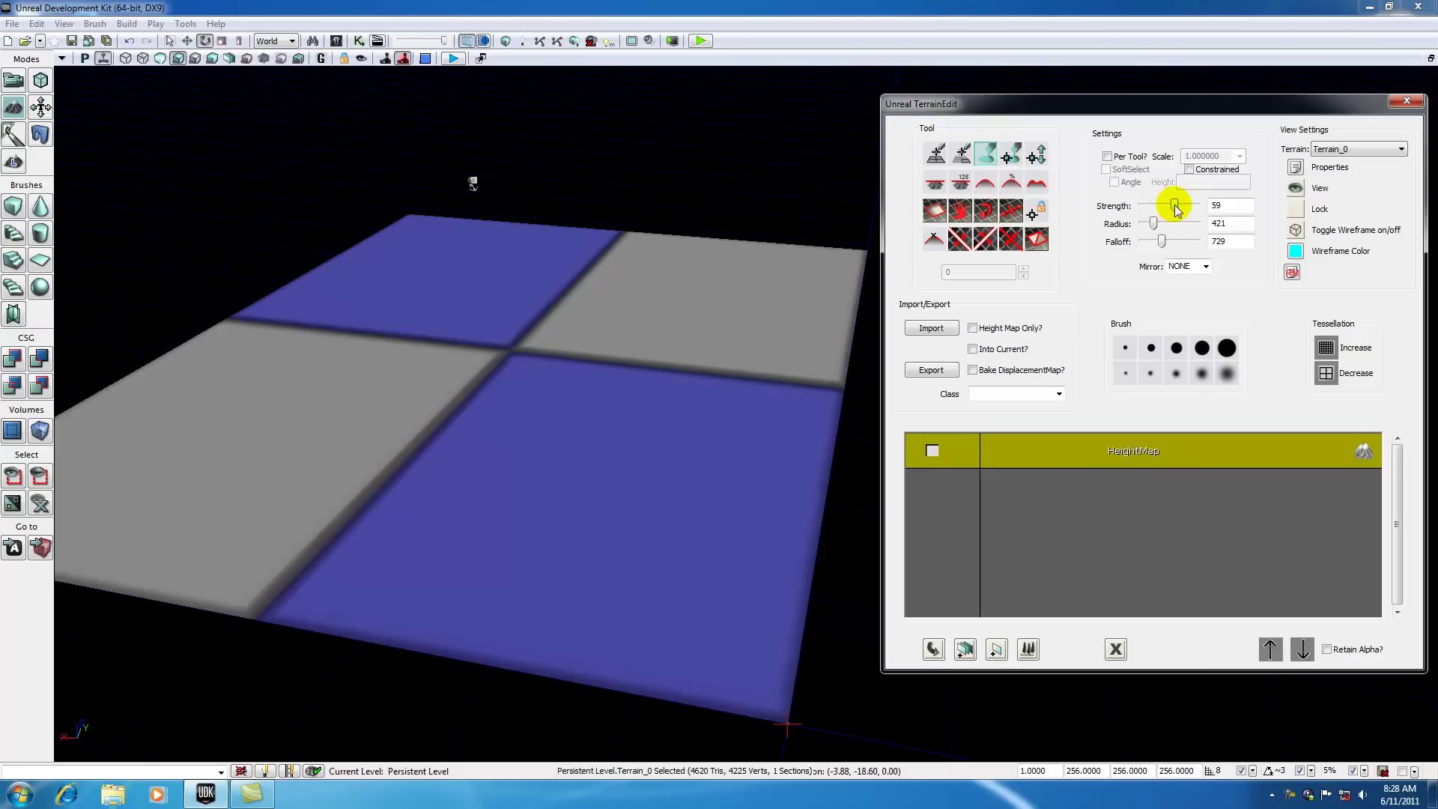
Set the terrain brush's strength to 62, radius to 954 and falloff to 870
{"action": "left_click_drag", "start_coordinate": [1176, 207], "coordinate": [1173, 207]}
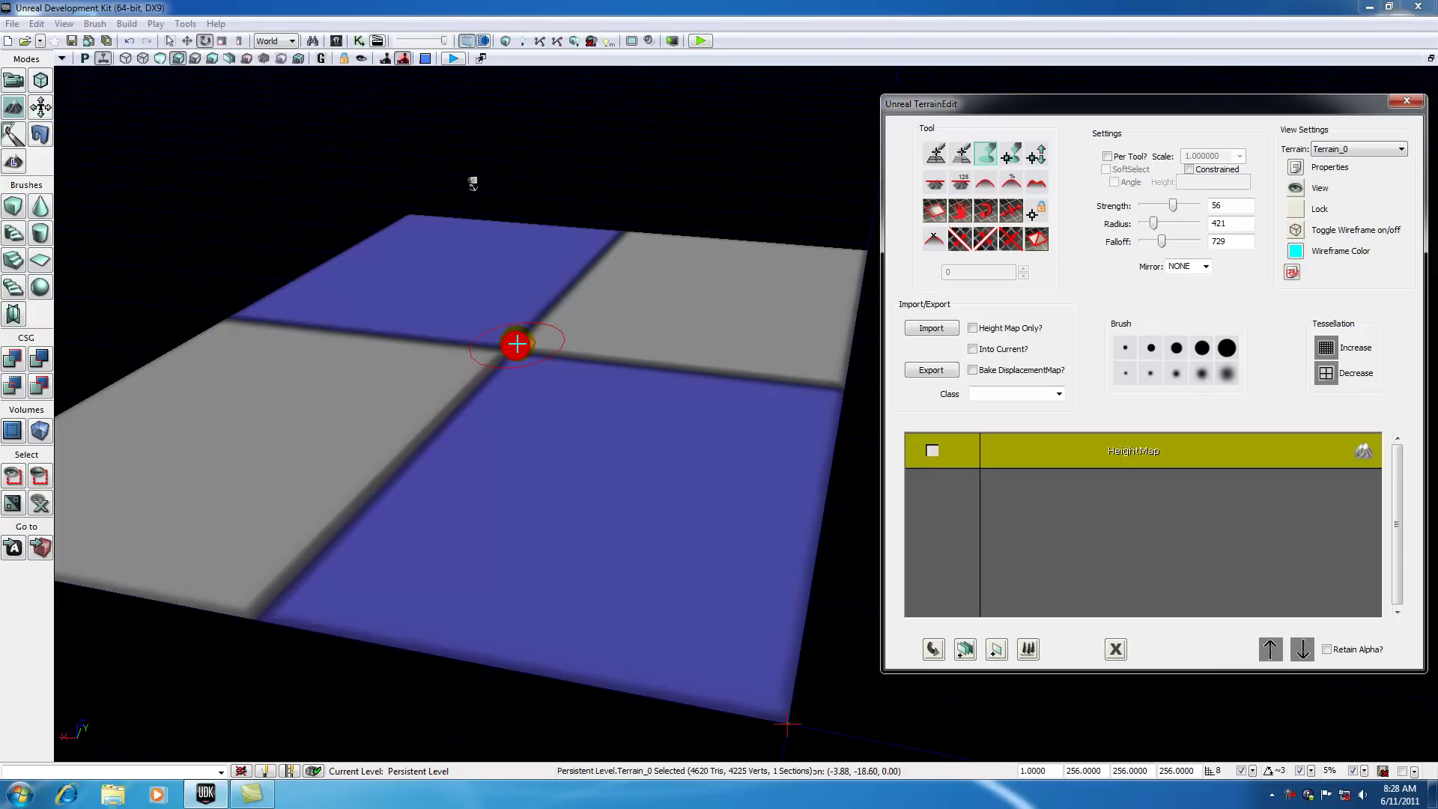
{"action": "mouse_move", "coordinate": [1153, 223]}
{"action": "left_mouse_down"}
{"action": "mouse_move", "coordinate": [1183, 224]}
{"action": "mouse_move", "coordinate": [1166, 221]}
{"action": "mouse_move", "coordinate": [1169, 237]}
{"action": "left_mouse_up"}
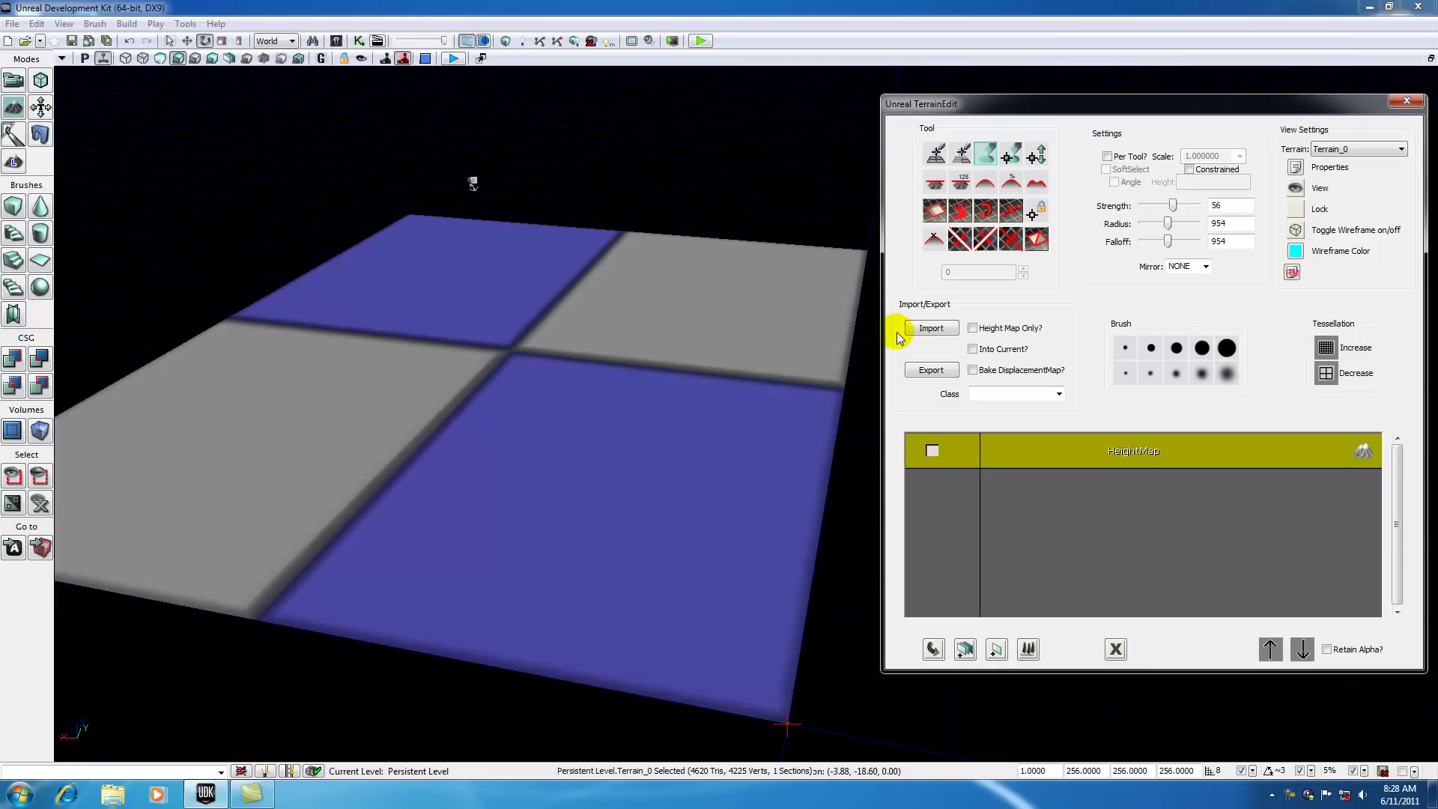
{"action": "left_click_drag", "start_coordinate": [1167, 240], "coordinate": [1179, 205]}
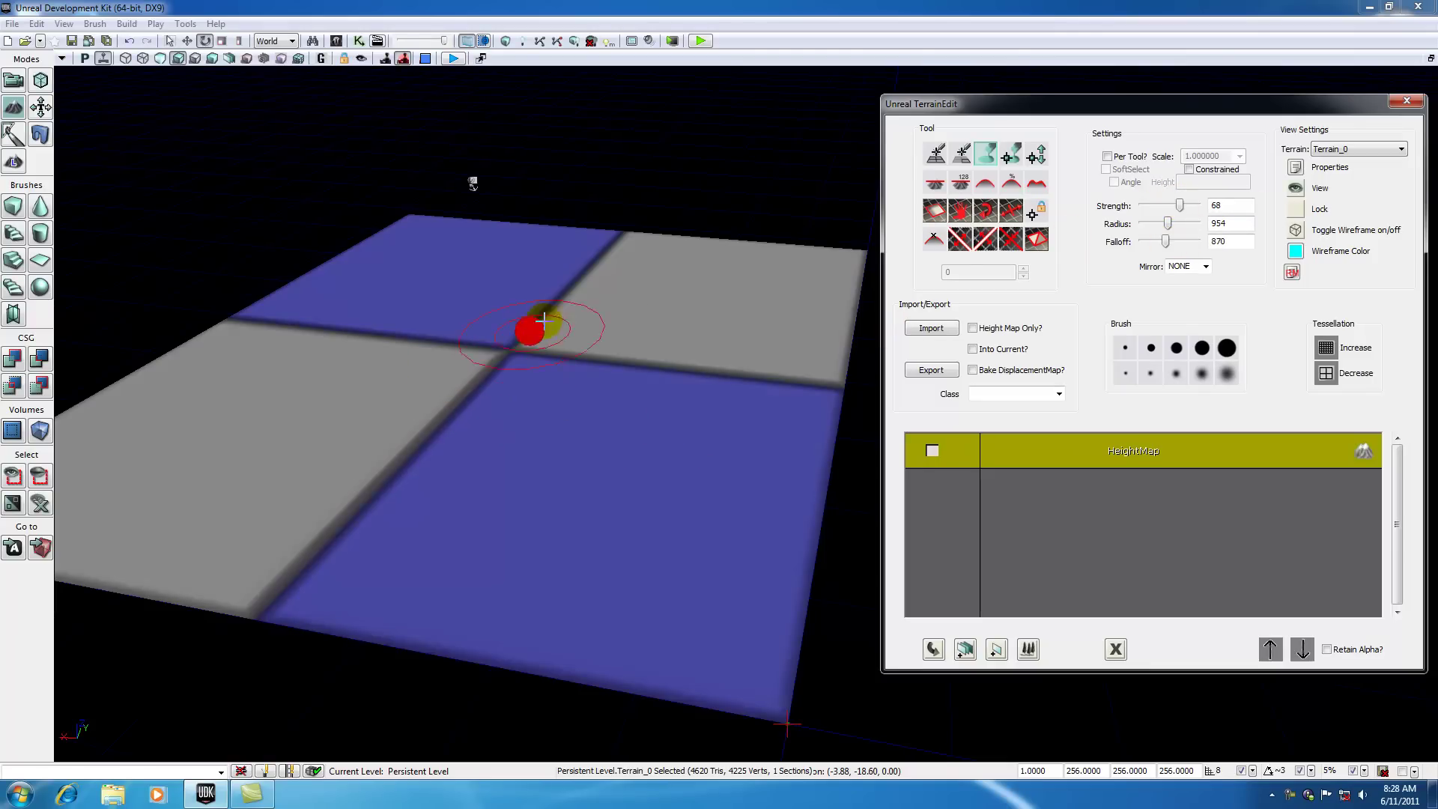
{"action": "scroll", "coordinate": [602, 337], "scroll_direction": "down", "scroll_amount": 2}
{"action": "mouse_move", "coordinate": [614, 339]}
{"action": "left_mouse_down"}
{"action": "mouse_move", "coordinate": [610, 293]}
{"action": "mouse_move", "coordinate": [646, 321]}
{"action": "mouse_move", "coordinate": [626, 315]}
{"action": "mouse_move", "coordinate": [617, 386]}
{"action": "mouse_move", "coordinate": [619, 305]}
{"action": "mouse_move", "coordinate": [687, 315]}
{"action": "mouse_move", "coordinate": [609, 295]}
{"action": "mouse_move", "coordinate": [653, 316]}
{"action": "mouse_move", "coordinate": [611, 330]}
{"action": "left_mouse_up"}
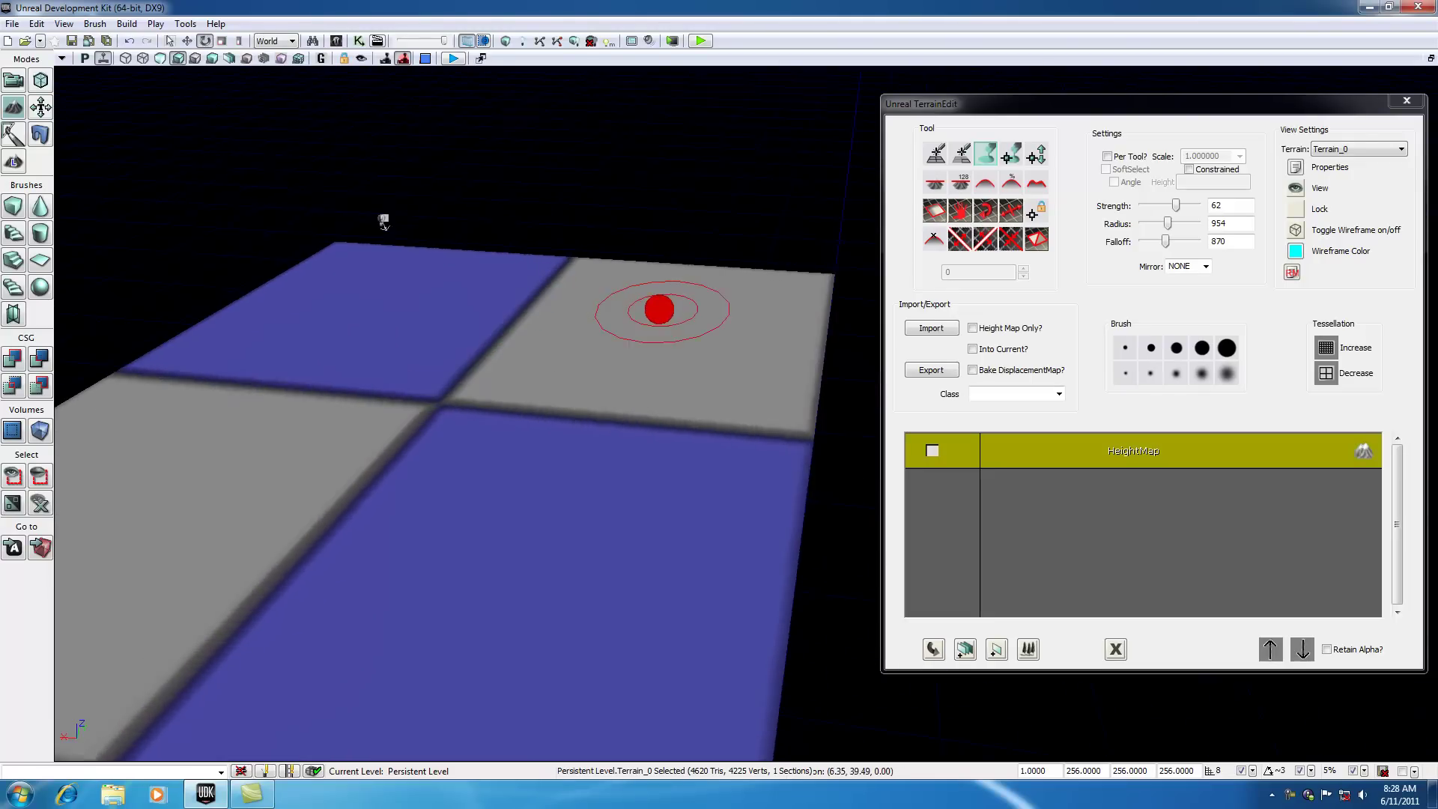
Paint raised hills across the terrain through its centre and along the edge between the grey and blue squares
{"action": "right_click_drag", "start_coordinate": [659, 310], "coordinate": [631, 346]}
{"action": "right_click_drag", "start_coordinate": [420, 372], "coordinate": [375, 371]}
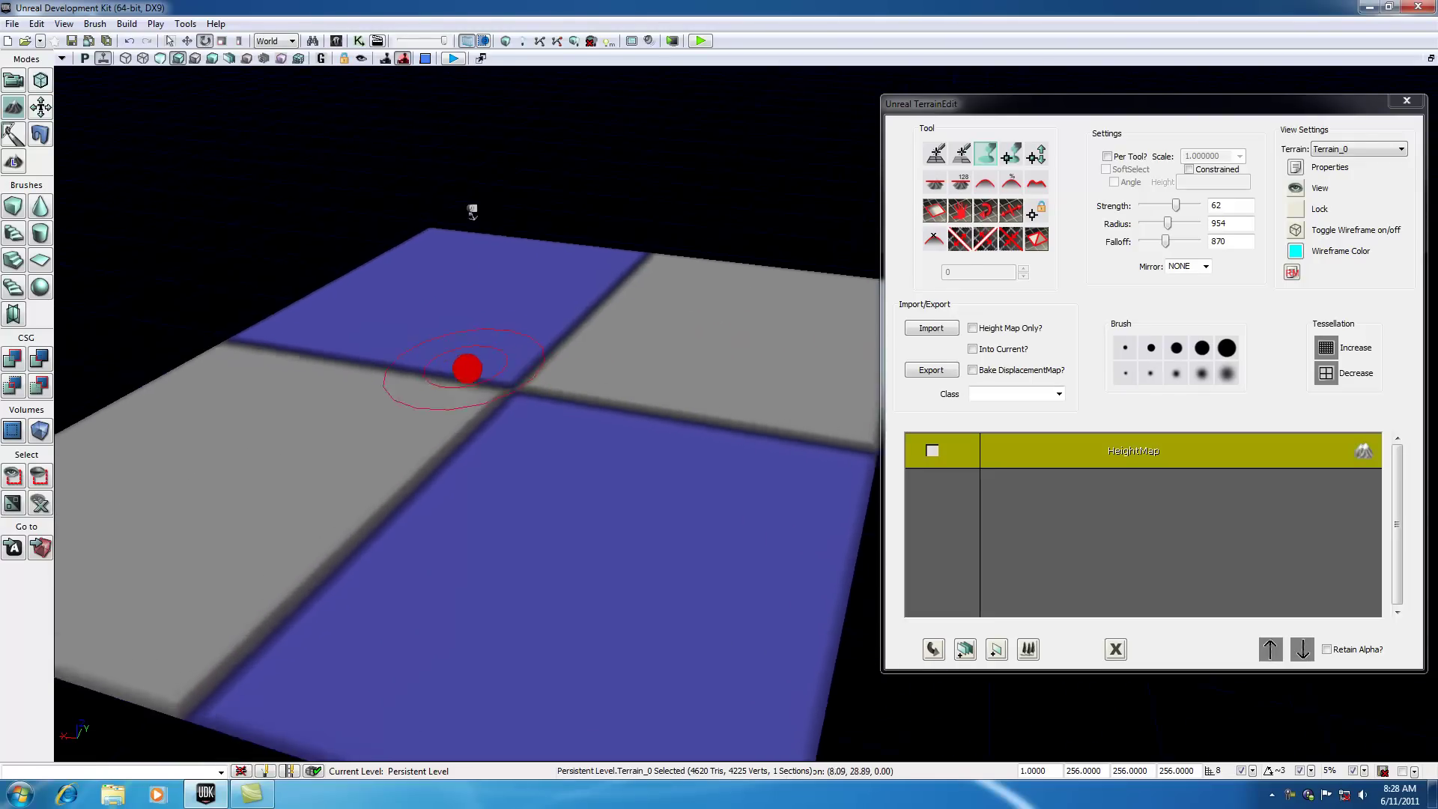
{"action": "mouse_move", "coordinate": [472, 212]}
{"action": "right_mouse_down"}
{"action": "mouse_move", "coordinate": [465, 200]}
{"action": "mouse_move", "coordinate": [513, 199]}
{"action": "right_mouse_up"}
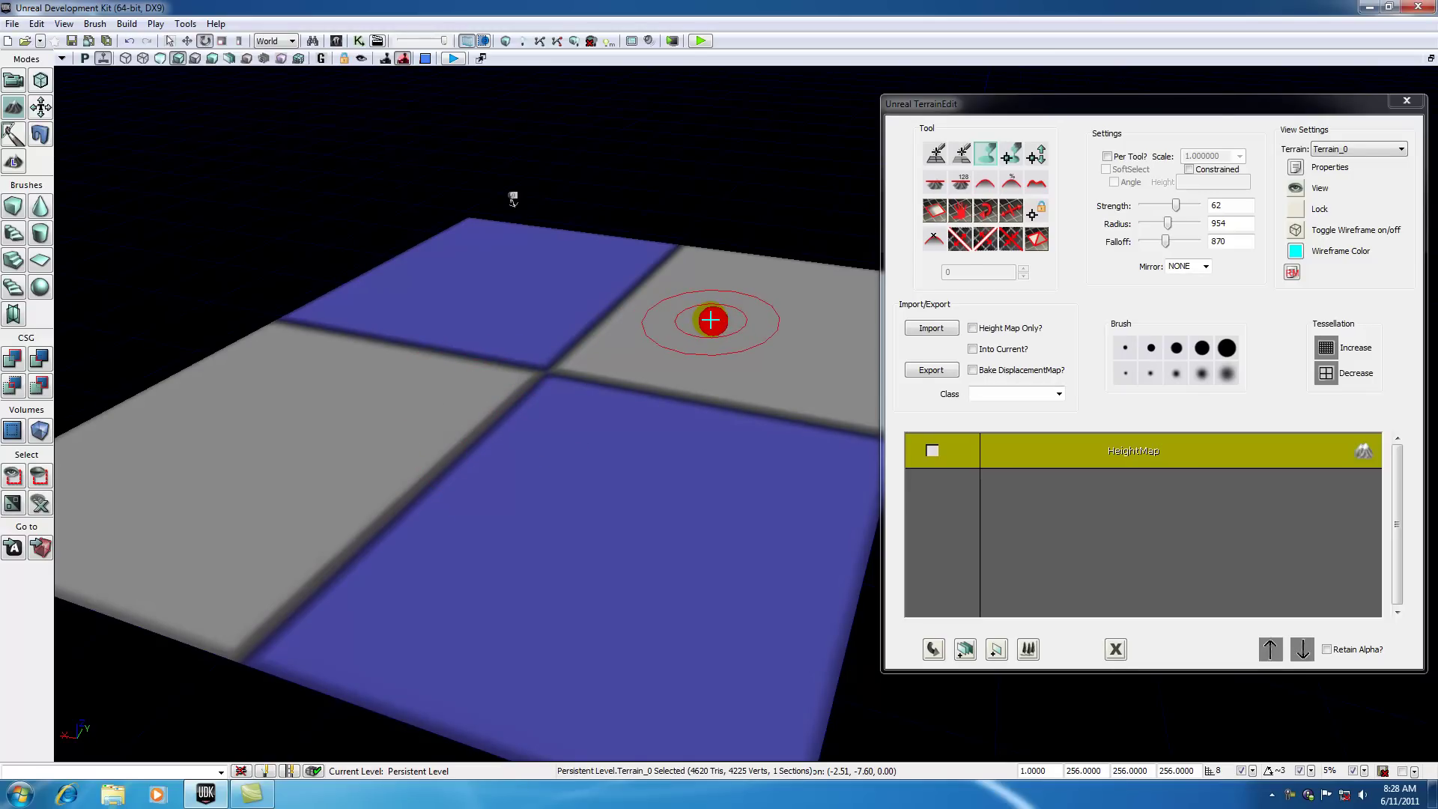
{"action": "mouse_move", "coordinate": [713, 320]}
{"action": "left_mouse_down", "text": "ctrl"}
{"action": "mouse_move", "coordinate": [632, 294]}
{"action": "mouse_move", "coordinate": [504, 299]}
{"action": "mouse_move", "coordinate": [477, 321]}
{"action": "mouse_move", "coordinate": [462, 379]}
{"action": "mouse_move", "coordinate": [488, 282]}
{"action": "mouse_move", "coordinate": [642, 292]}
{"action": "mouse_move", "coordinate": [707, 318]}
{"action": "mouse_move", "coordinate": [572, 283]}
{"action": "mouse_move", "coordinate": [486, 325]}
{"action": "mouse_move", "coordinate": [459, 411]}
{"action": "mouse_move", "coordinate": [474, 427]}
{"action": "mouse_move", "coordinate": [469, 393]}
{"action": "mouse_move", "coordinate": [529, 453]}
{"action": "mouse_move", "coordinate": [546, 449]}
{"action": "mouse_move", "coordinate": [525, 449]}
{"action": "mouse_move", "coordinate": [330, 587]}
{"action": "mouse_move", "coordinate": [215, 559]}
{"action": "mouse_move", "coordinate": [160, 581]}
{"action": "mouse_move", "coordinate": [114, 552]}
{"action": "mouse_move", "coordinate": [102, 507]}
{"action": "mouse_move", "coordinate": [144, 400]}
{"action": "mouse_move", "coordinate": [180, 367]}
{"action": "mouse_move", "coordinate": [122, 443]}
{"action": "mouse_move", "coordinate": [254, 348]}
{"action": "left_mouse_up", "text": "ctrl"}
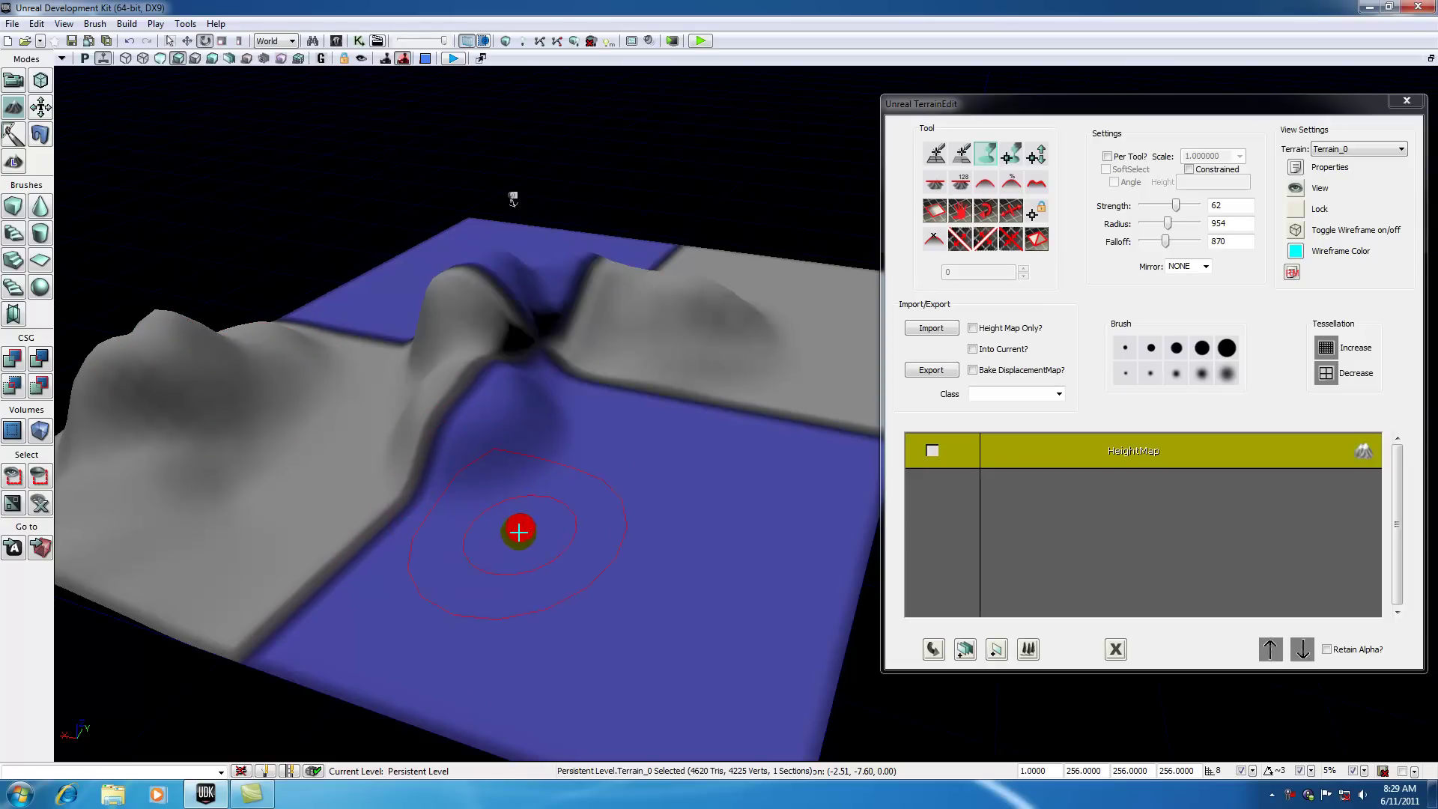
{"action": "mouse_move", "coordinate": [622, 405]}
{"action": "left_mouse_down", "text": "ctrl"}
{"action": "mouse_move", "coordinate": [623, 461]}
{"action": "mouse_move", "coordinate": [613, 452]}
{"action": "mouse_move", "coordinate": [629, 479]}
{"action": "left_mouse_up", "text": "ctrl"}
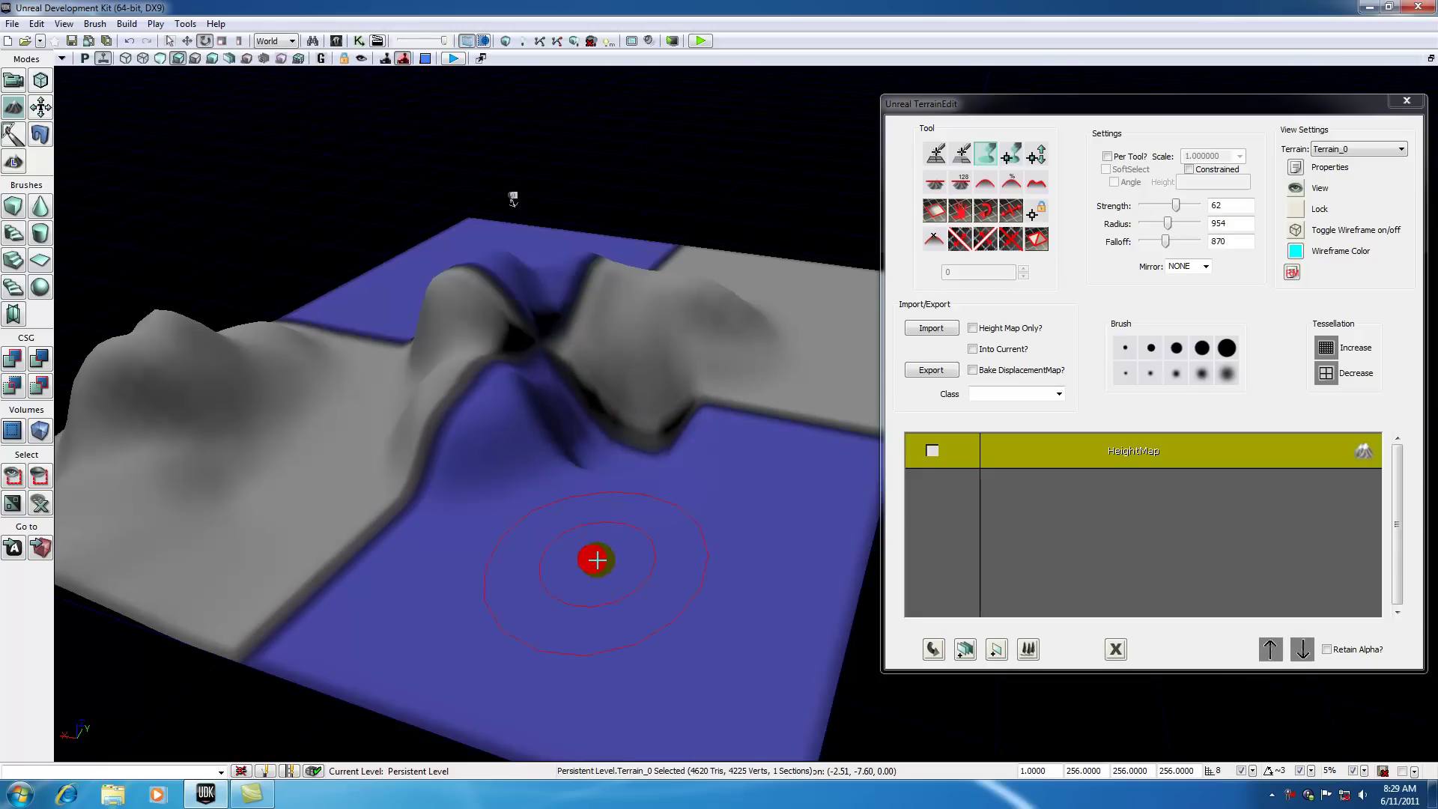
{"action": "mouse_move", "coordinate": [597, 560]}
{"action": "left_mouse_down"}
{"action": "mouse_move", "coordinate": [623, 549]}
{"action": "mouse_move", "coordinate": [616, 488]}
{"action": "mouse_move", "coordinate": [565, 480]}
{"action": "left_mouse_up"}
{"action": "mouse_move", "coordinate": [566, 480]}
{"action": "right_mouse_down"}
{"action": "mouse_move", "coordinate": [552, 507]}
{"action": "mouse_move", "coordinate": [577, 487]}
{"action": "right_mouse_up"}
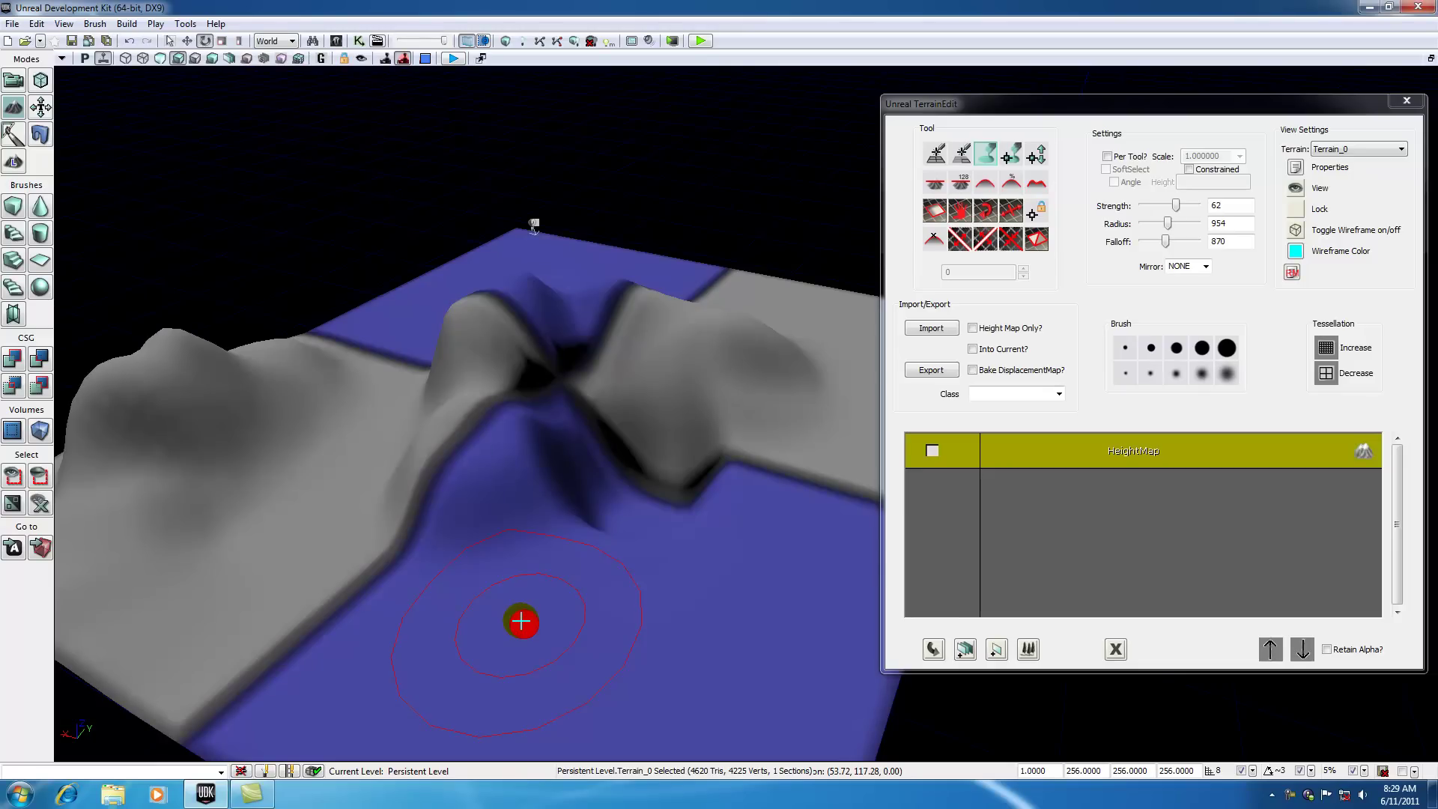
Compare the sculpted terrain in Unlit and Lit view modes, ending in Lit
{"action": "left_click", "coordinate": [161, 60]}
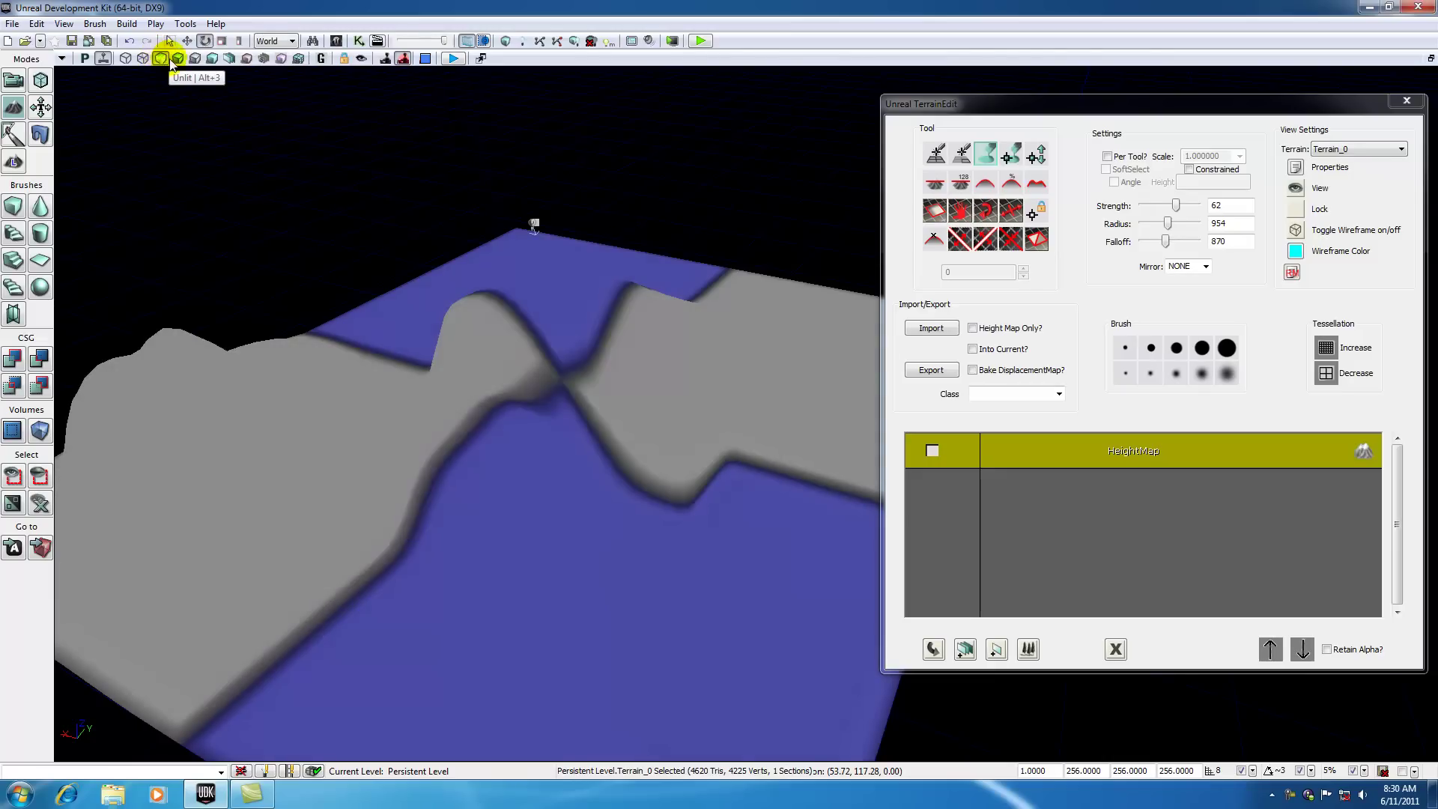
{"action": "left_click", "coordinate": [178, 60]}
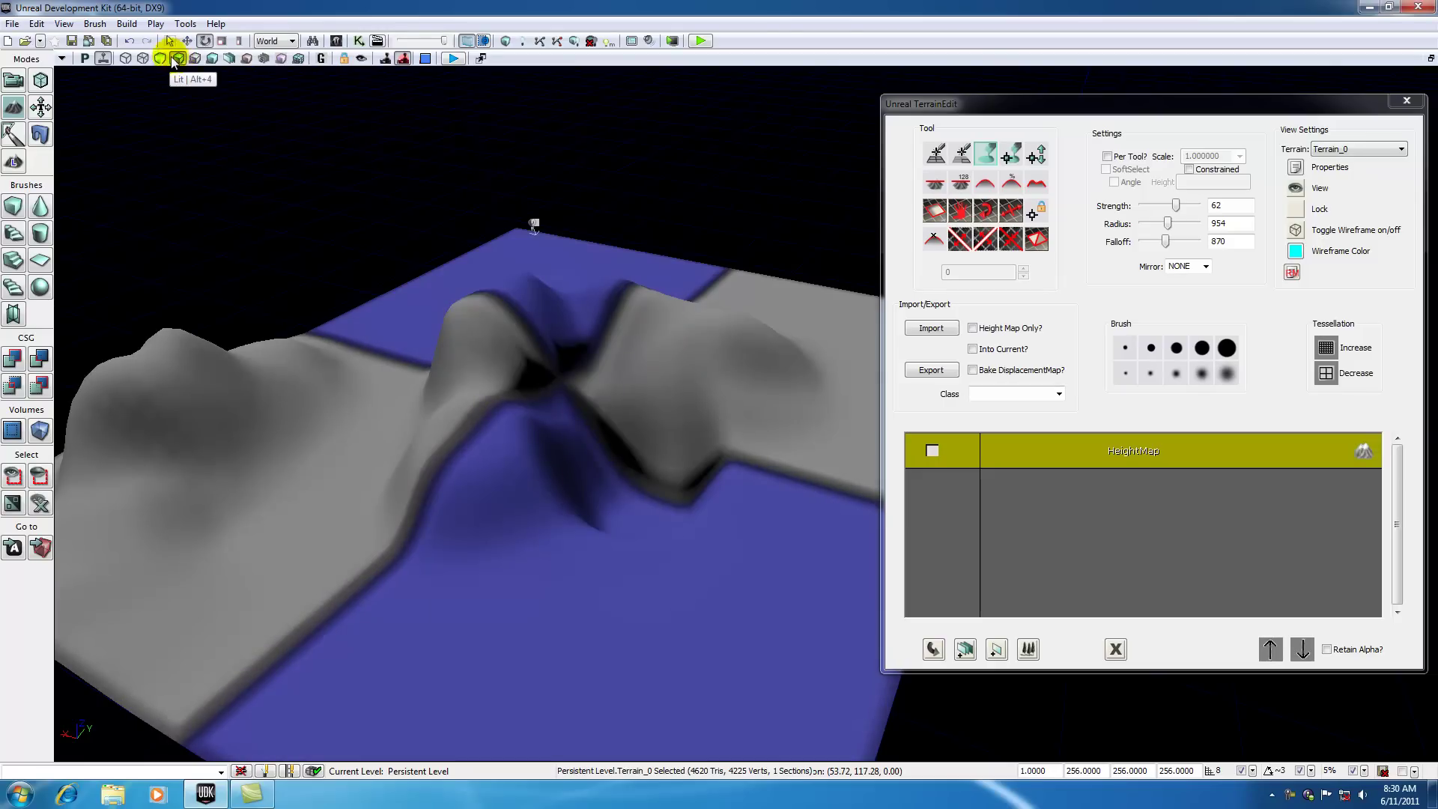
{"action": "left_click", "coordinate": [161, 60]}
{"action": "left_click", "coordinate": [178, 60]}
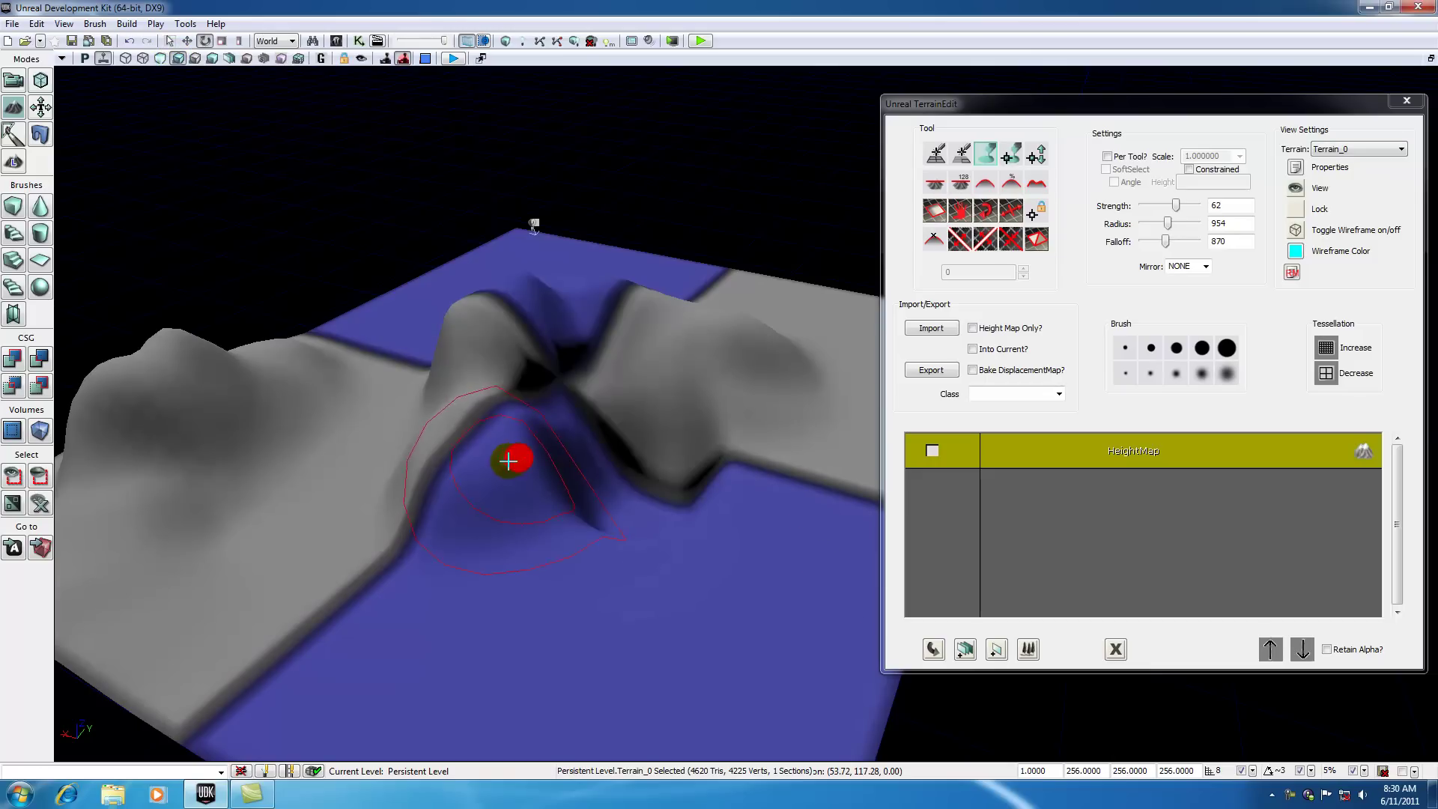
{"action": "right_click", "coordinate": [1289, 800]}
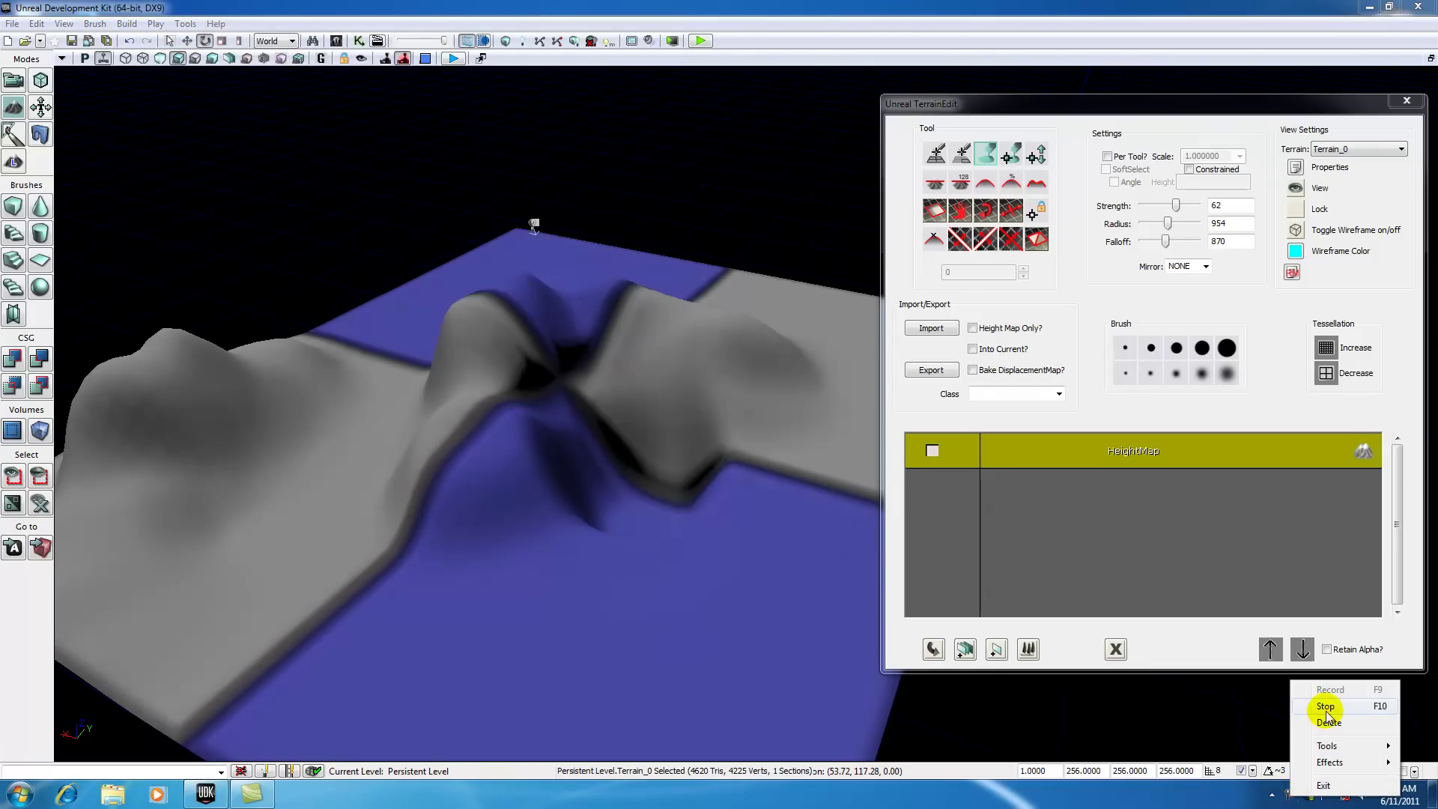